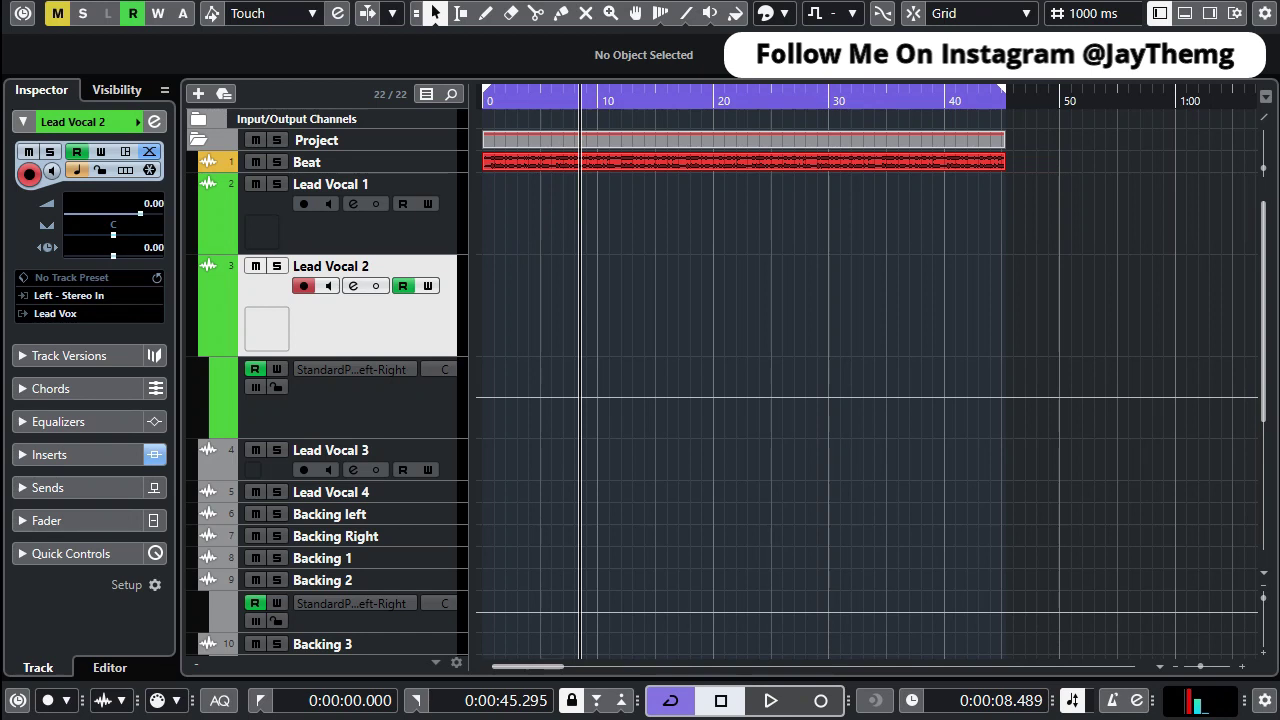
Show the floating Transport panel with F2, then open the Studio menu.
key(F2)
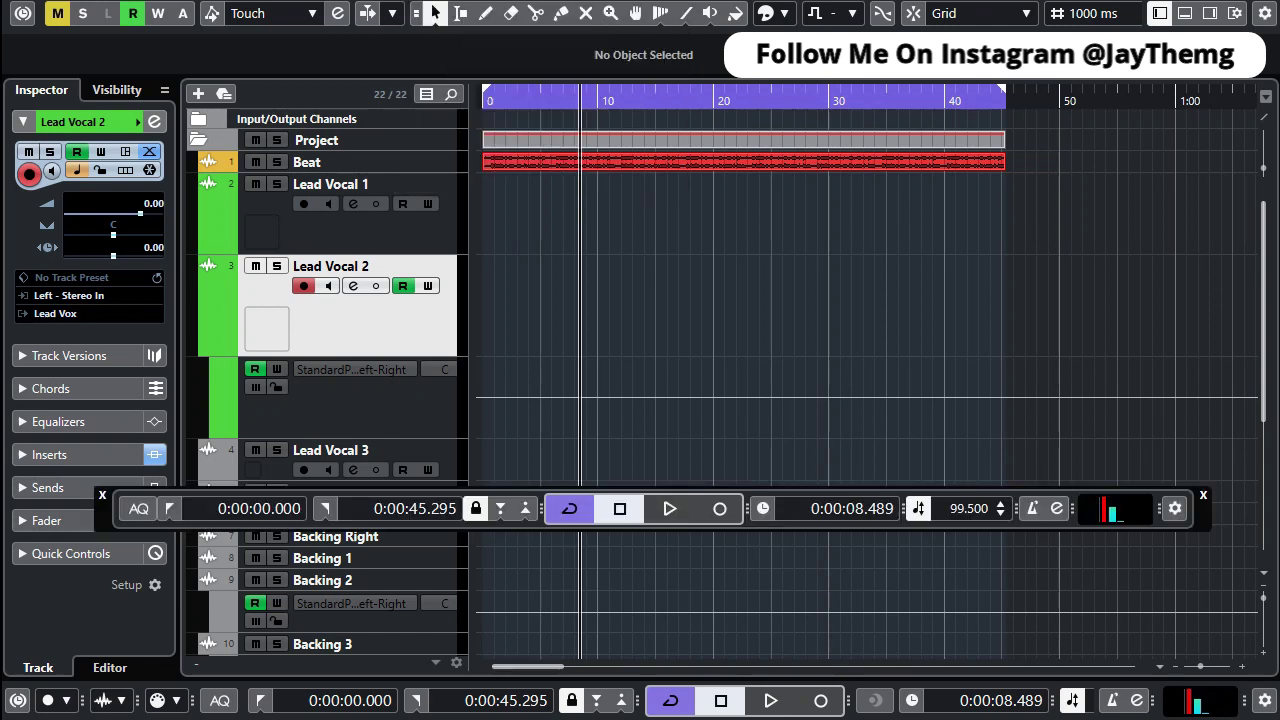
key(Escape)
click(430, 2)
click(430, 2)
click(430, 2)
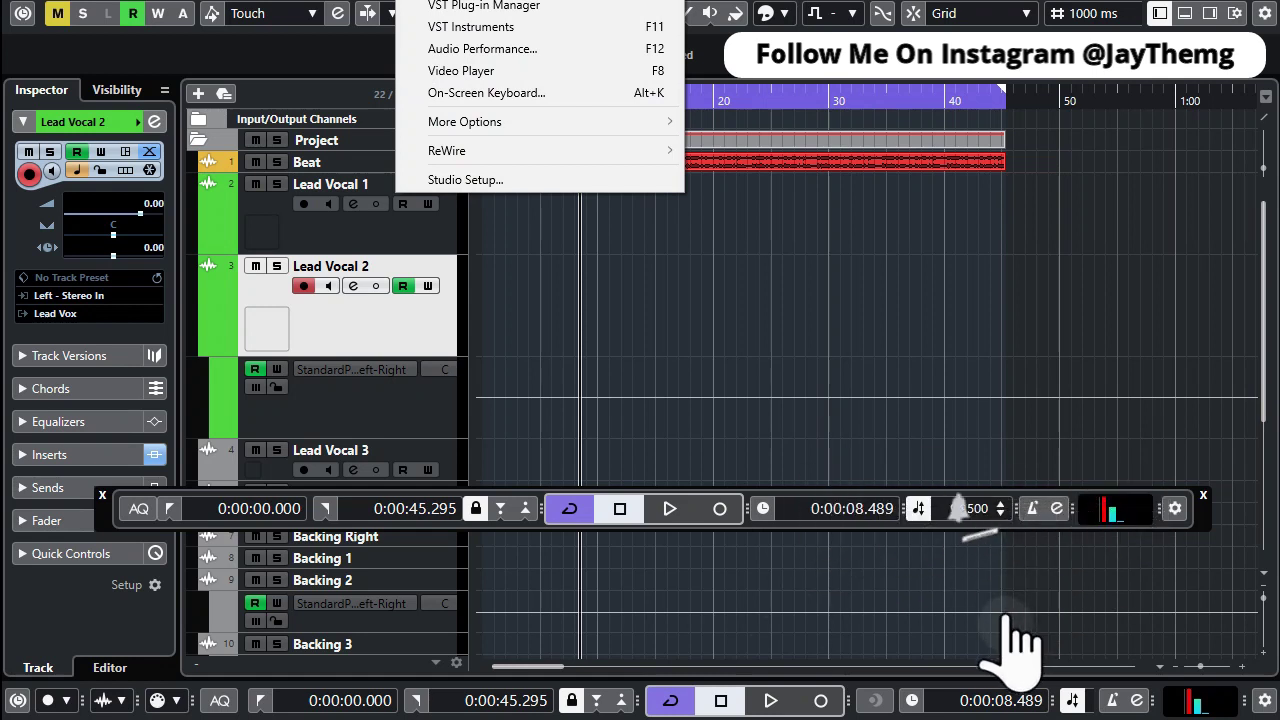
Open Studio Setup and go to the VST Audio System page.
click(466, 181)
mouse_move(668, 83)
mouse_down()
mouse_move(741, 35)
mouse_move(660, 120)
mouse_move(648, 96)
mouse_up()
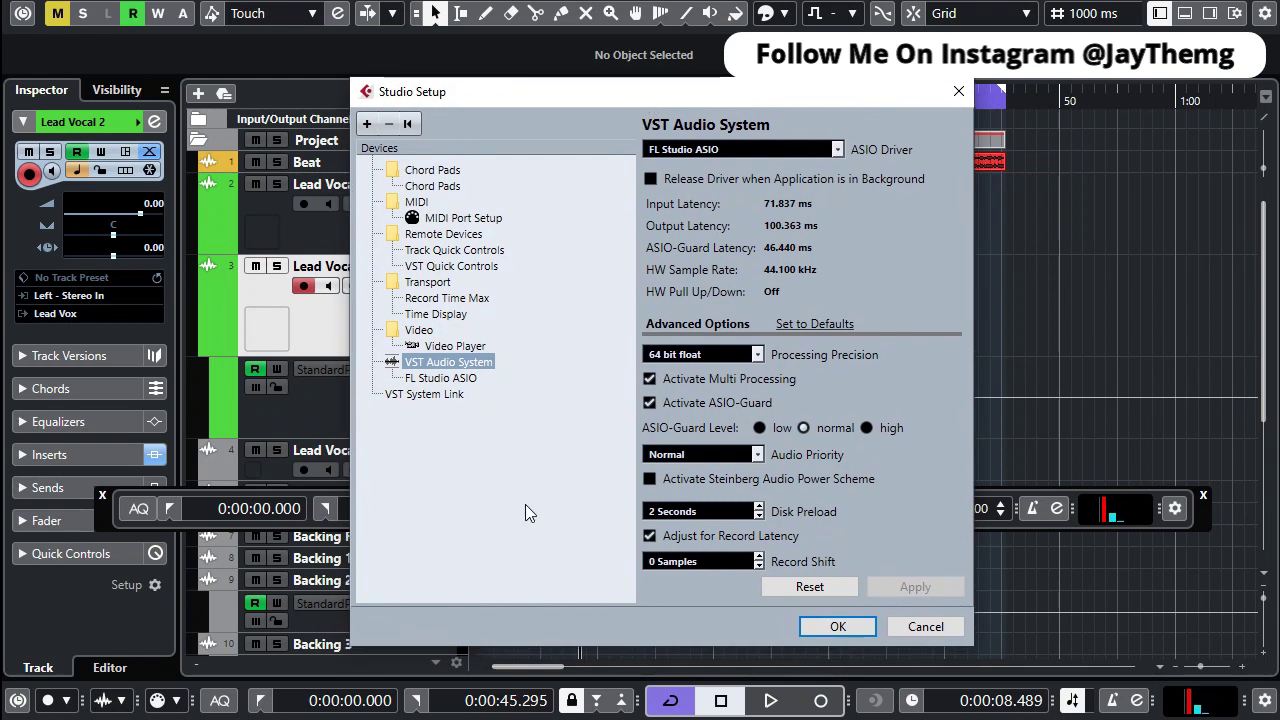
click(458, 380)
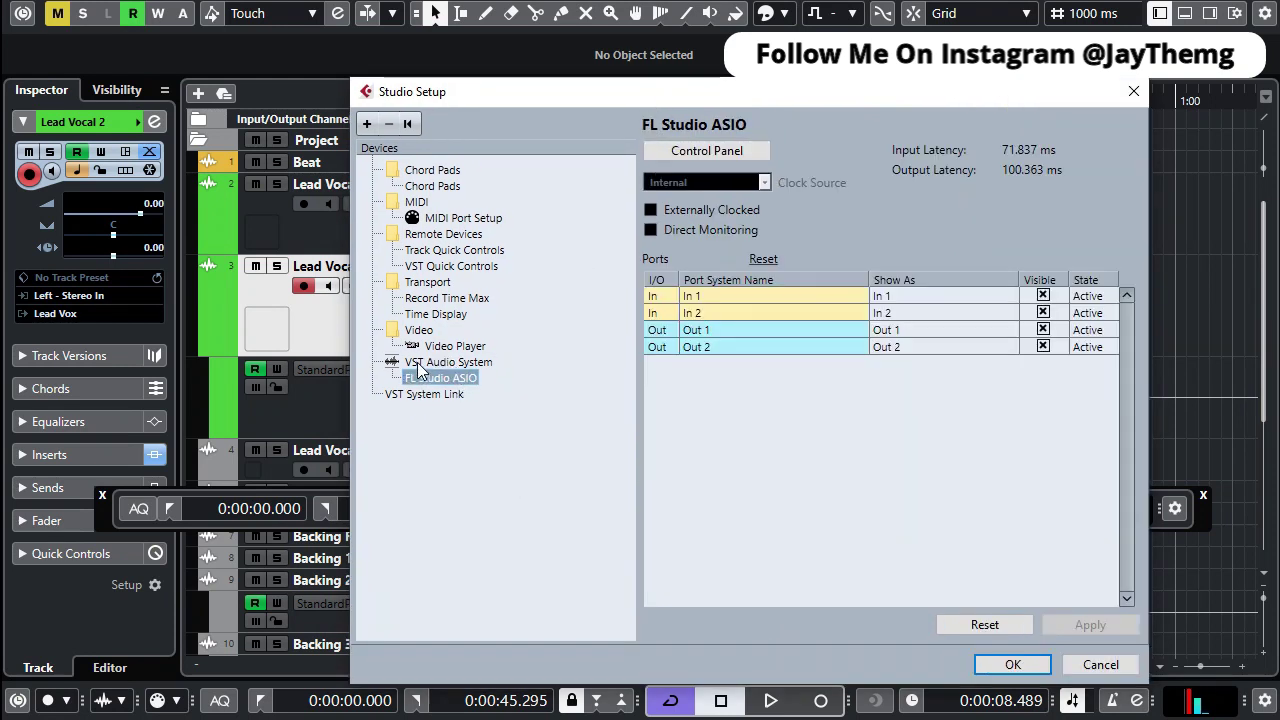
click(421, 363)
drag(746, 103, 677, 117)
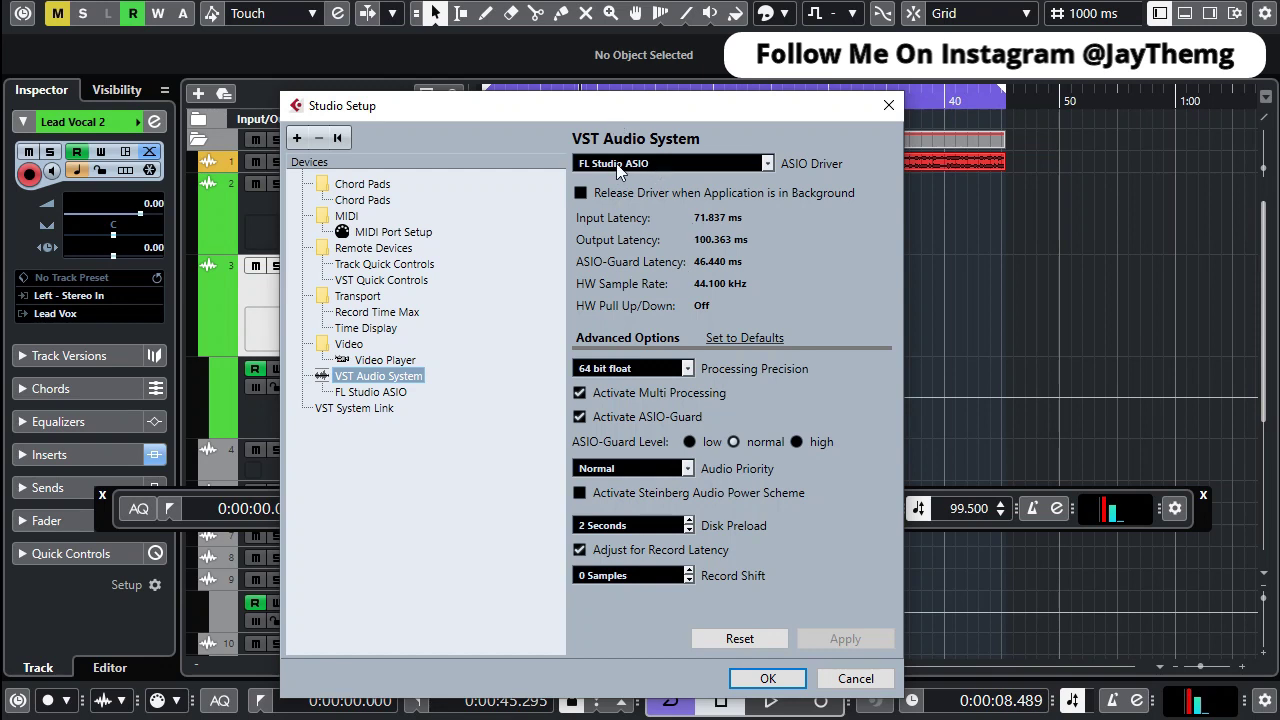
drag(622, 104, 669, 90)
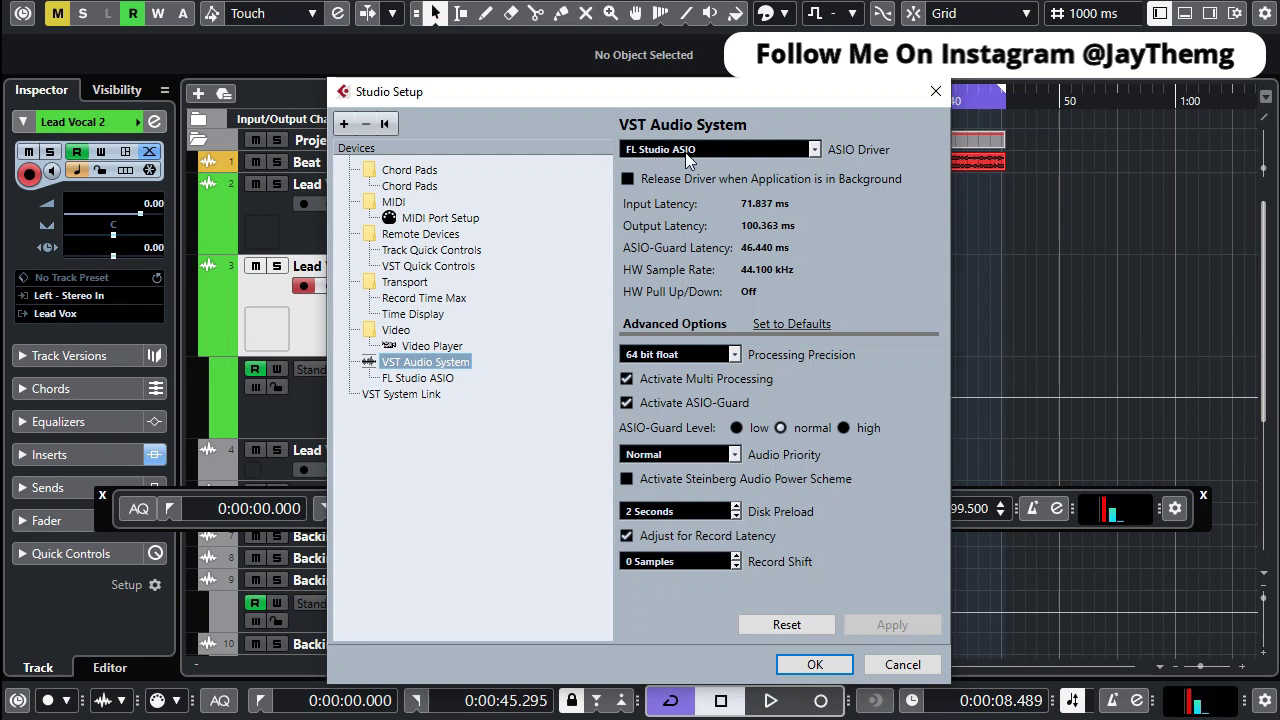
Check the ASIO Driver list twice, leaving FL Studio ASIO selected.
click(817, 150)
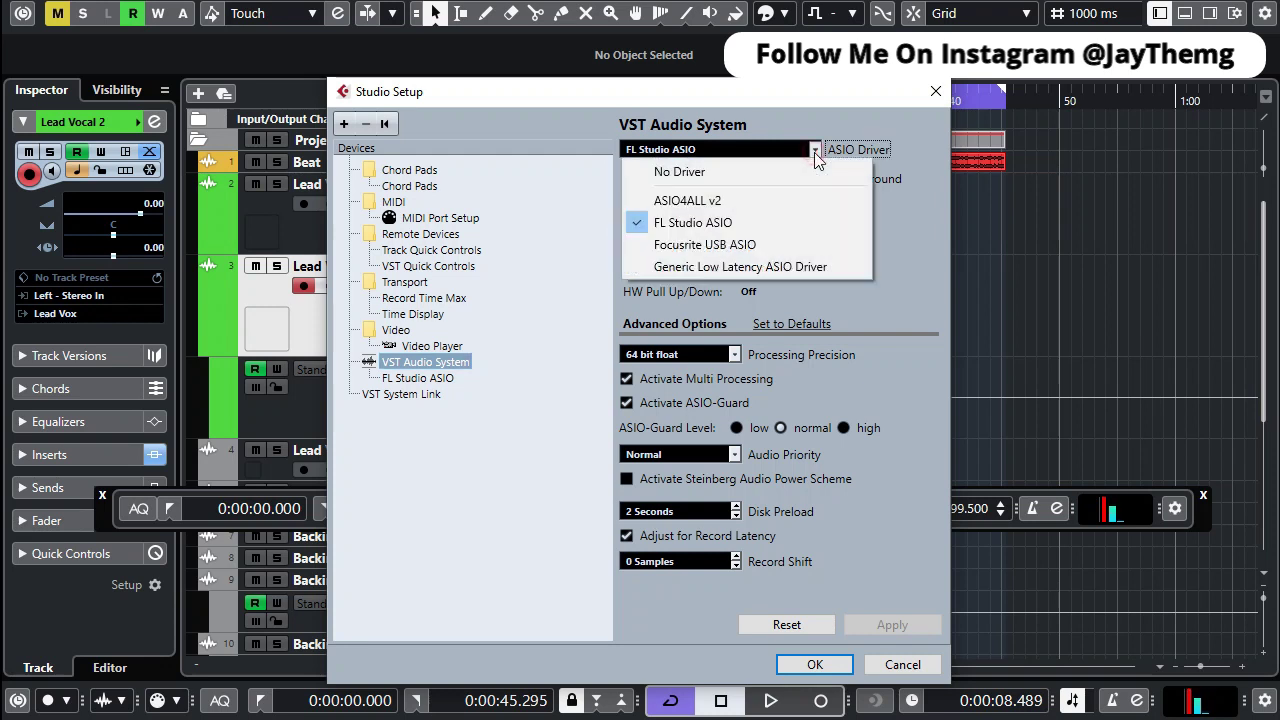
click(712, 222)
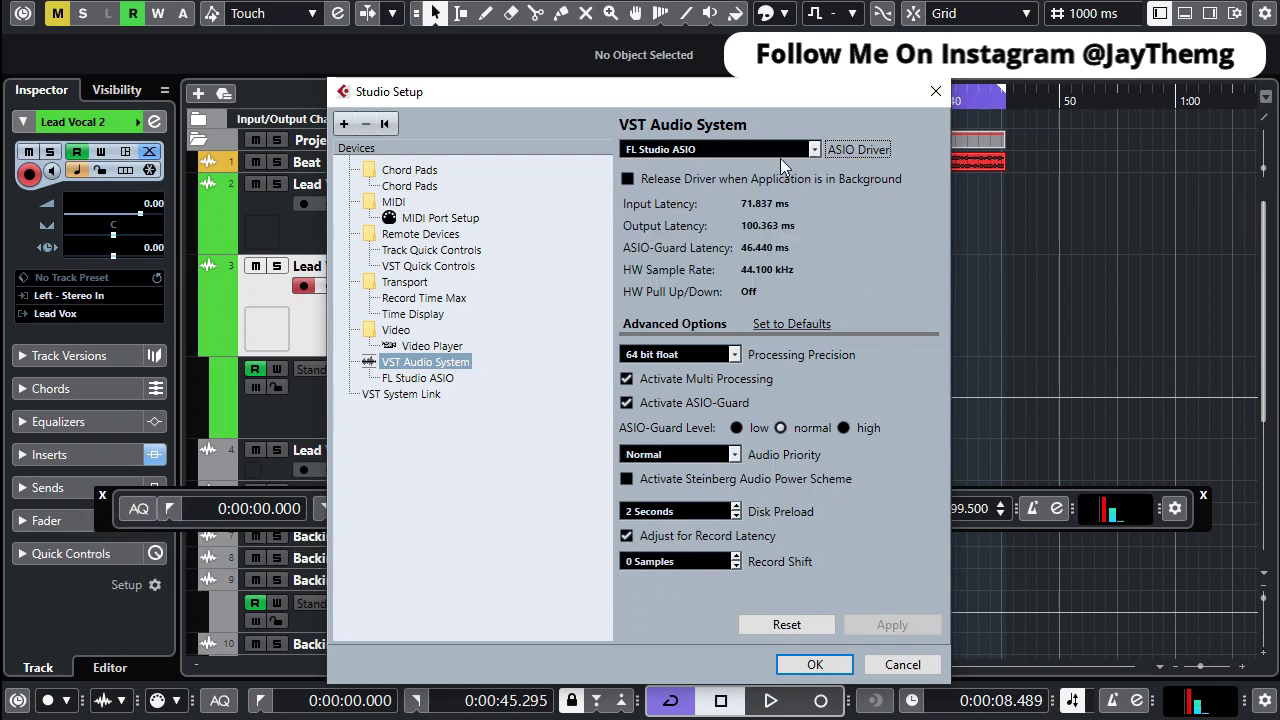
click(816, 150)
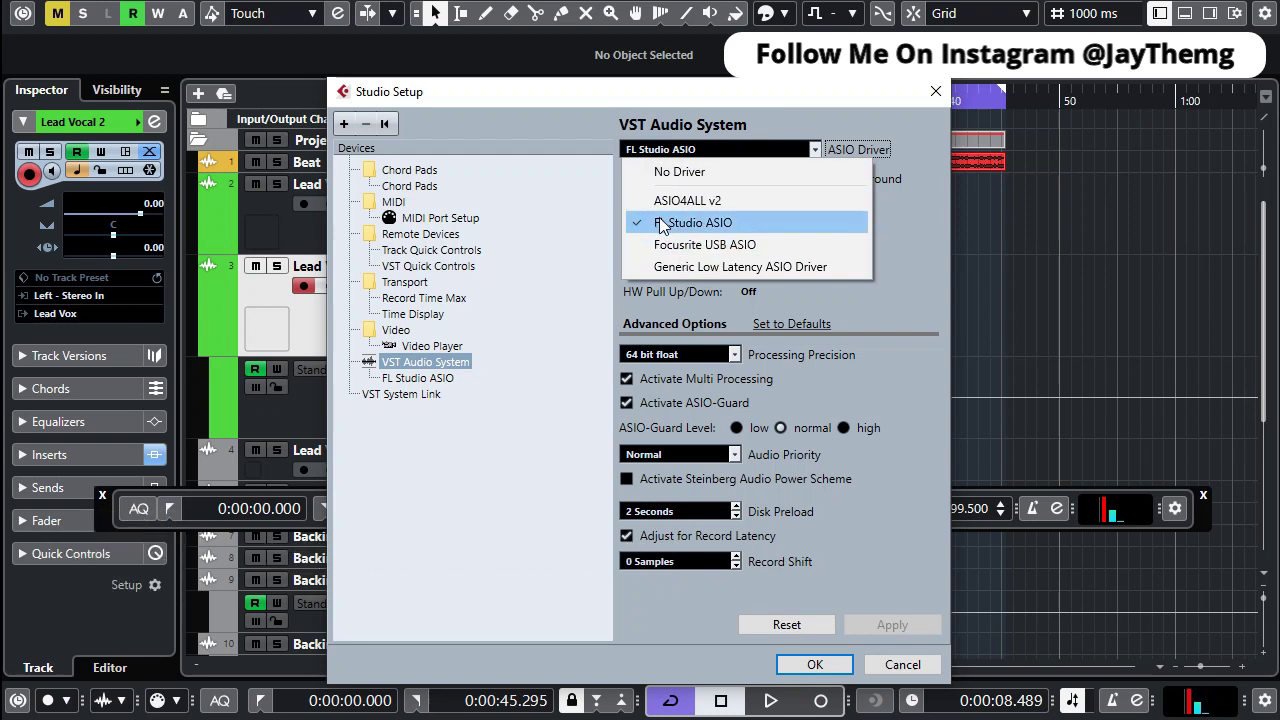
click(726, 100)
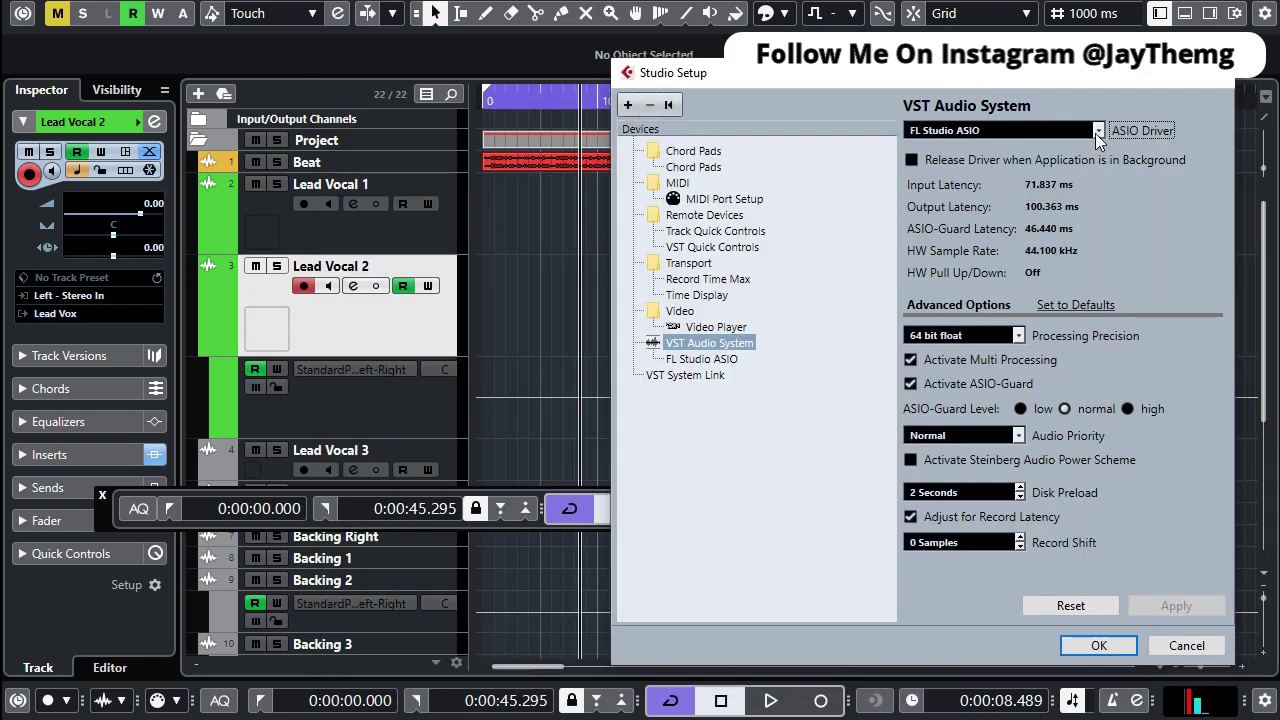
Keep the current driver, confirm Record Shift at 0 Samples, and close Studio Setup with OK.
click(1097, 131)
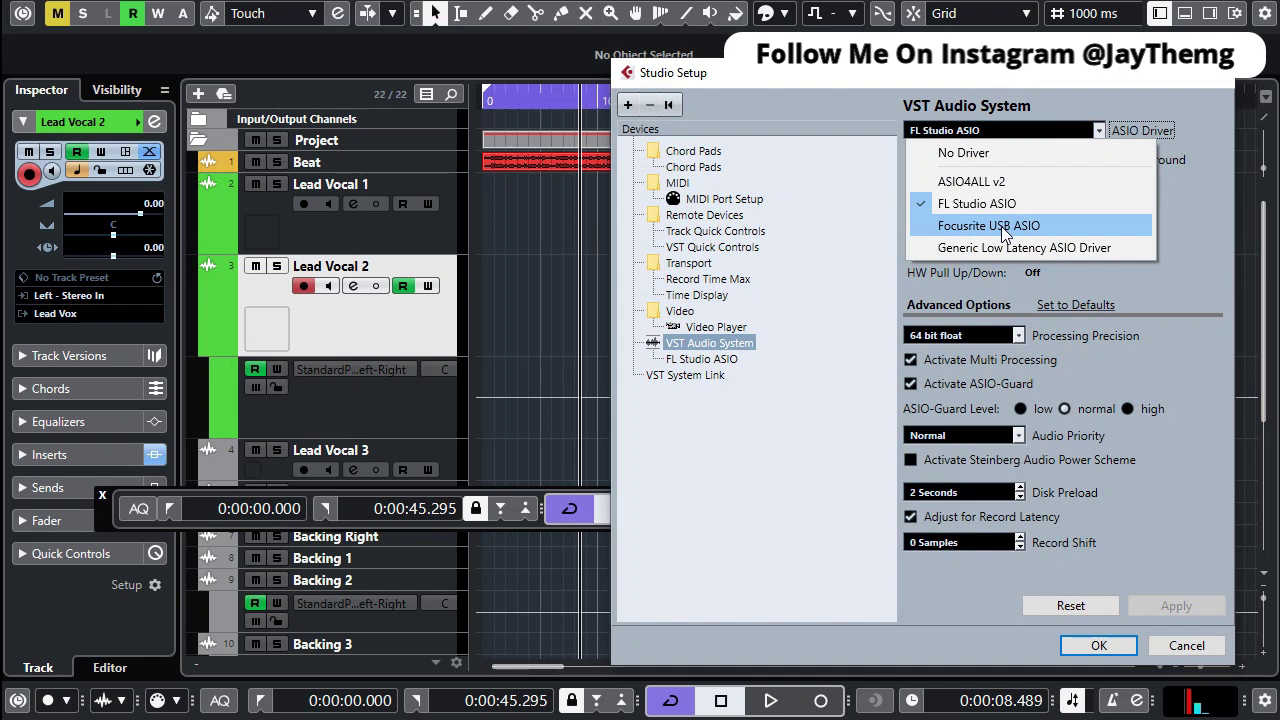
click(1097, 131)
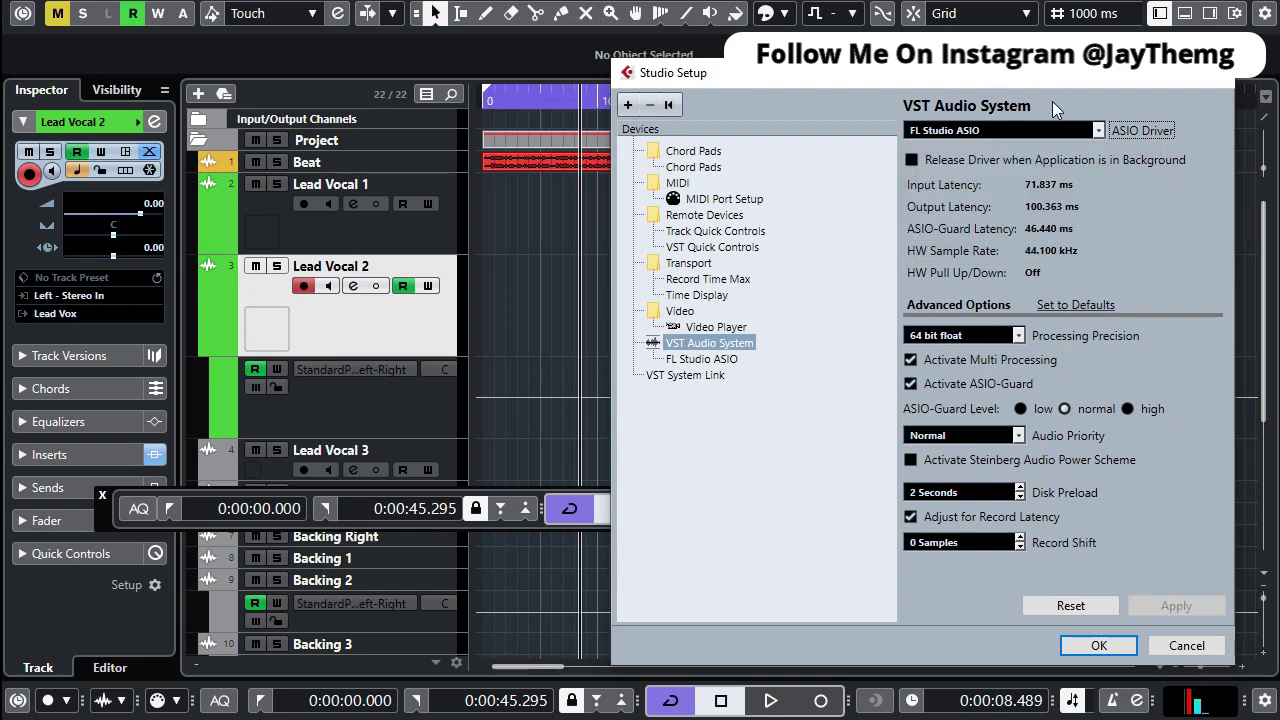
click(956, 547)
click(949, 567)
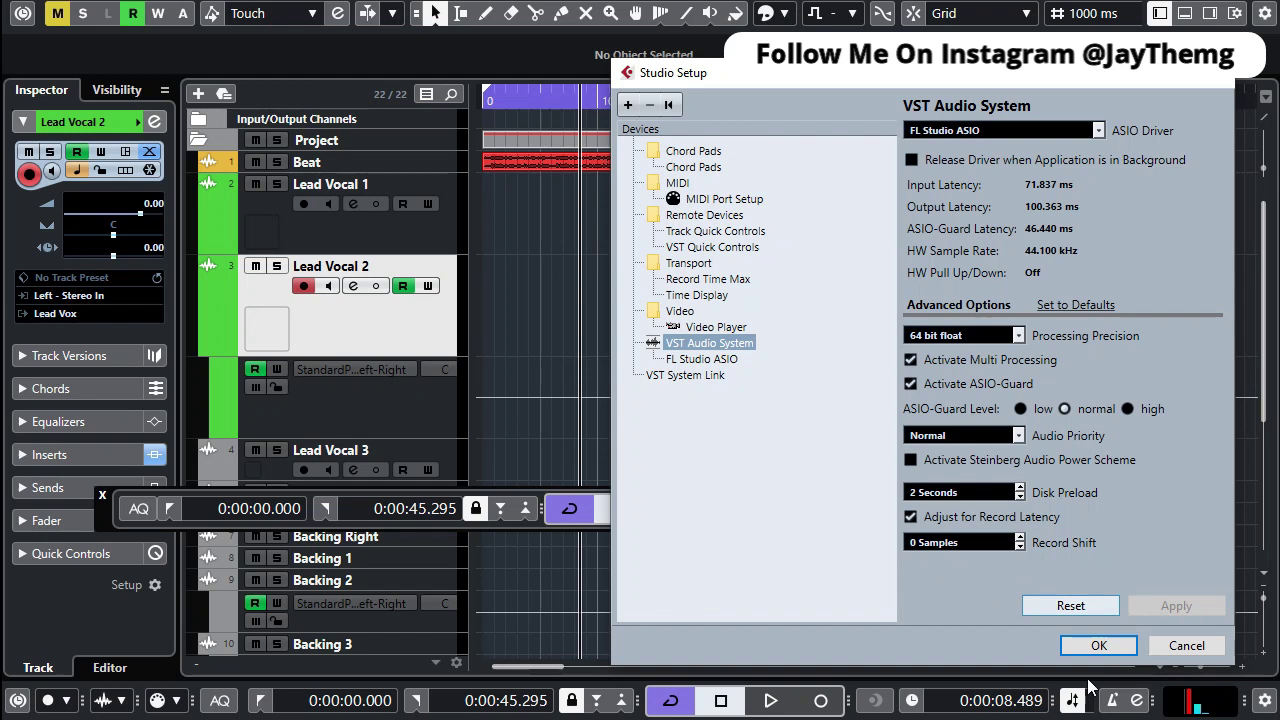
click(1097, 646)
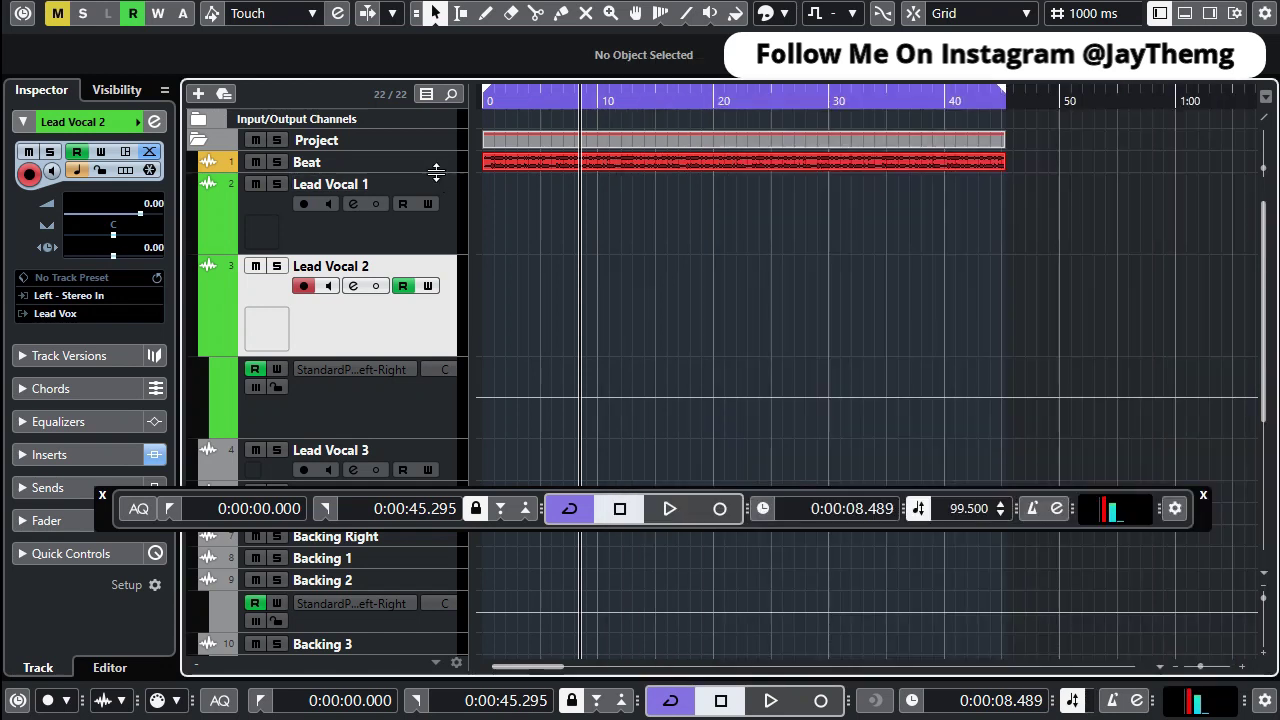
click(310, 222)
click(330, 305)
click(352, 288)
drag(380, 452, 404, 73)
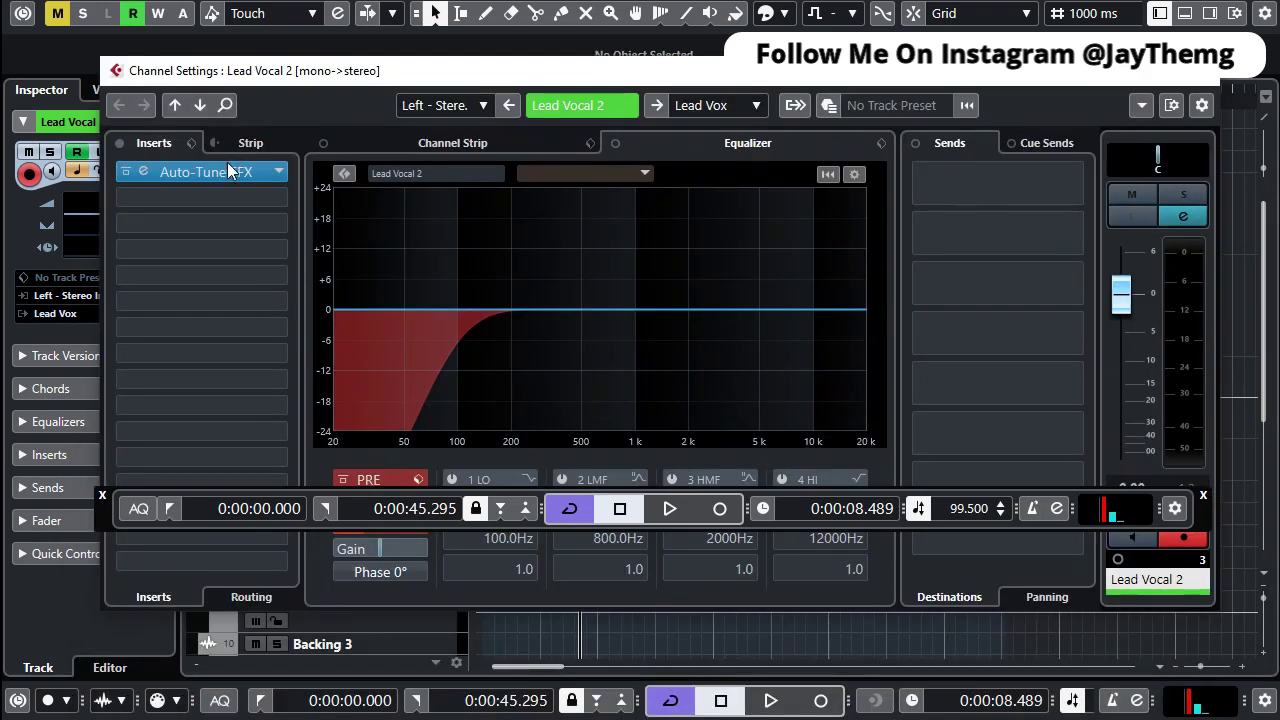
click(224, 172)
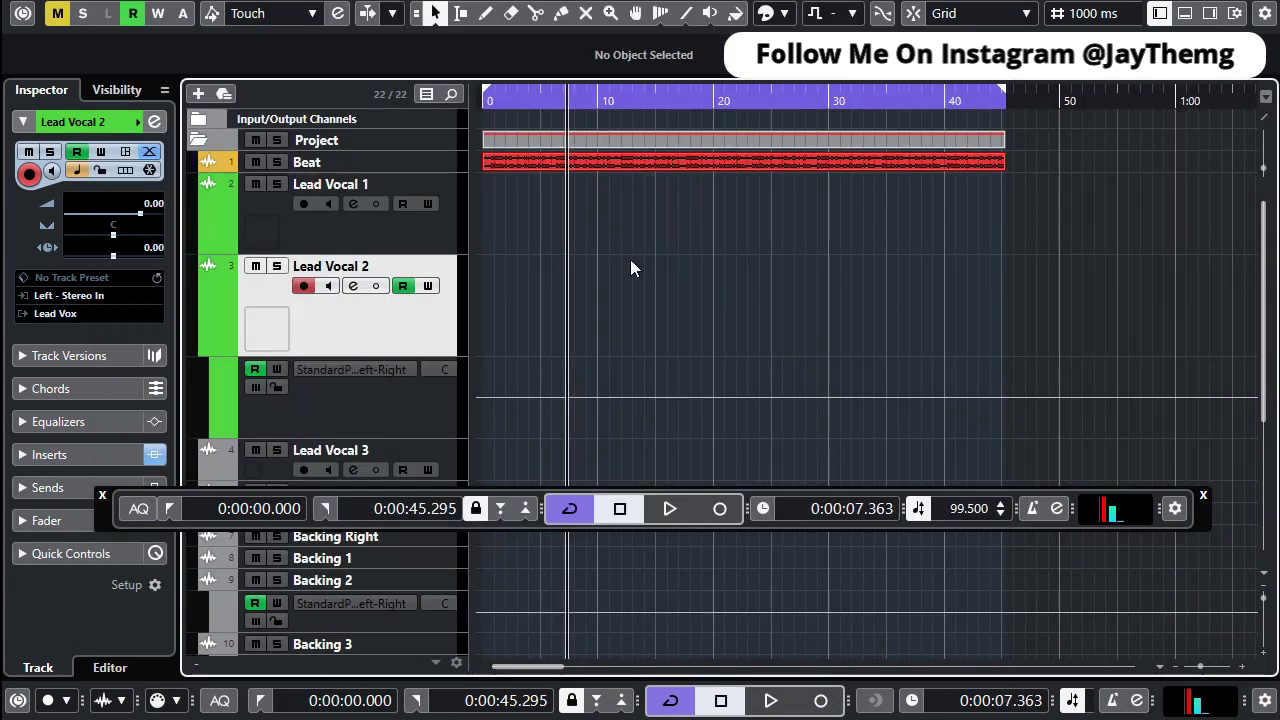
Record the Lead Vocal 2_64 take, lower its volume by 2.35 dB, and play it back.
key(KP_Multiply)
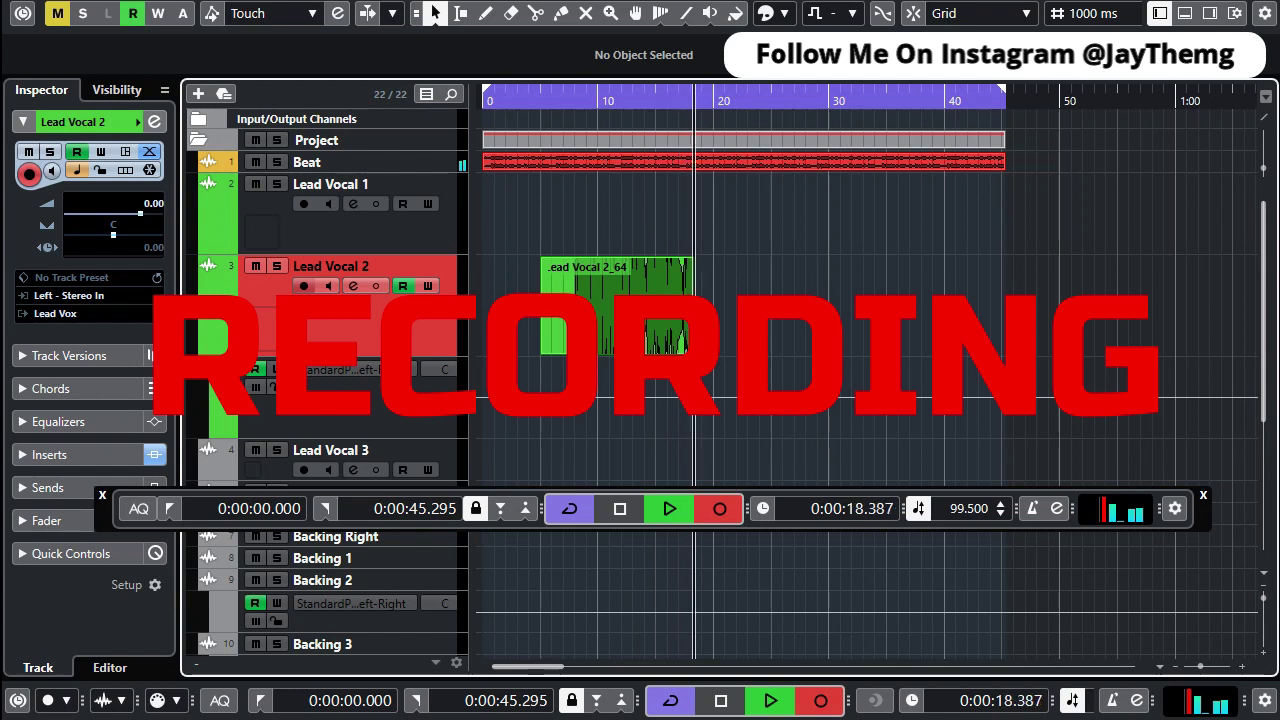
key(space)
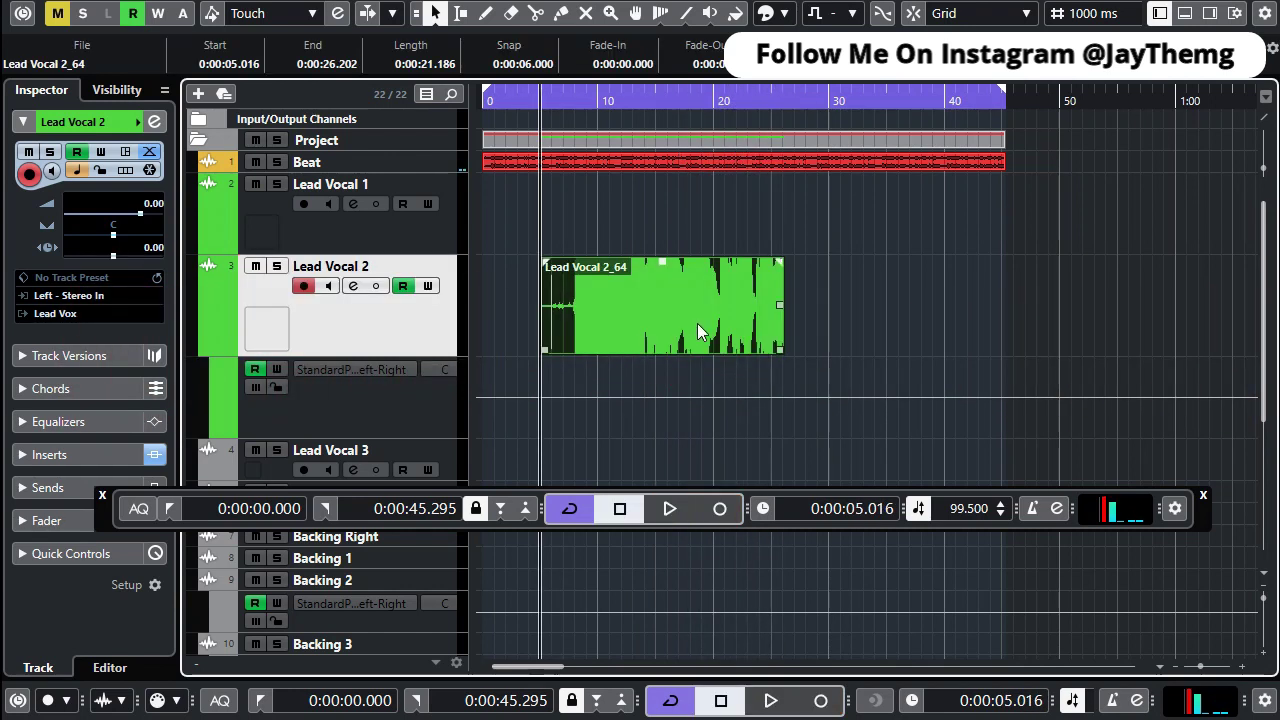
mouse_move(662, 262)
mouse_down()
mouse_move(590, 266)
mouse_move(662, 287)
mouse_up()
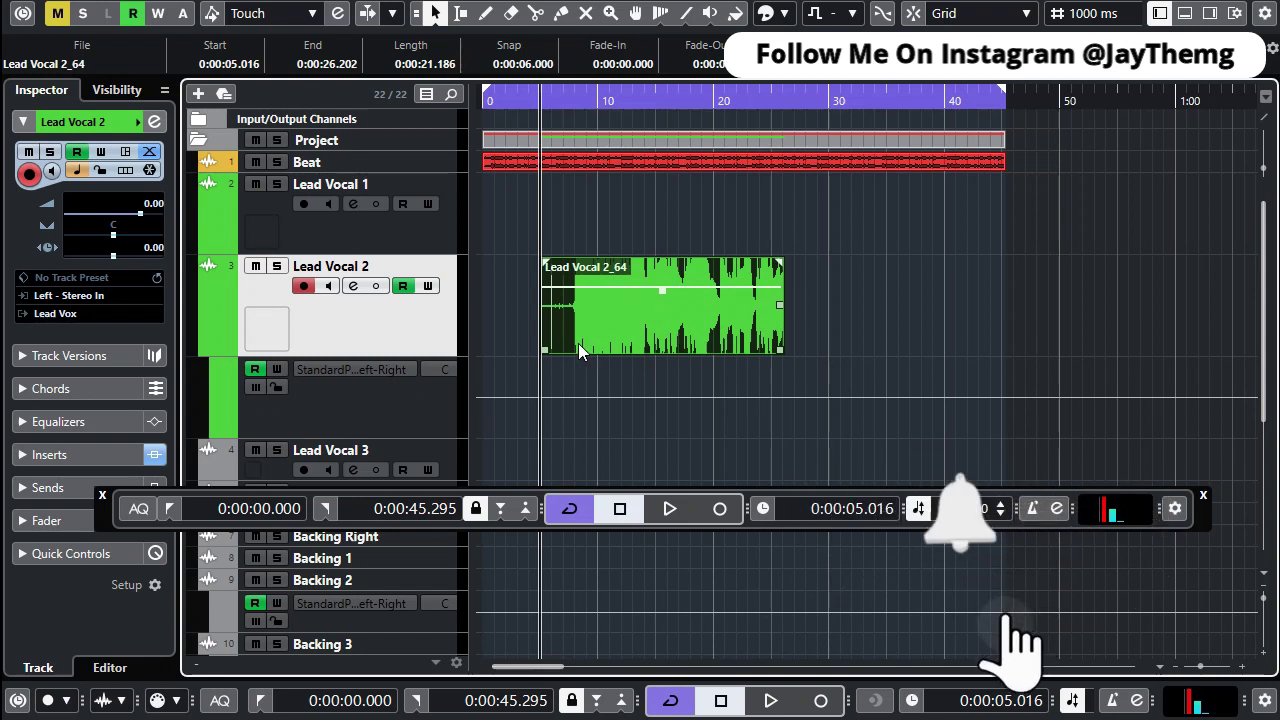
key(space)
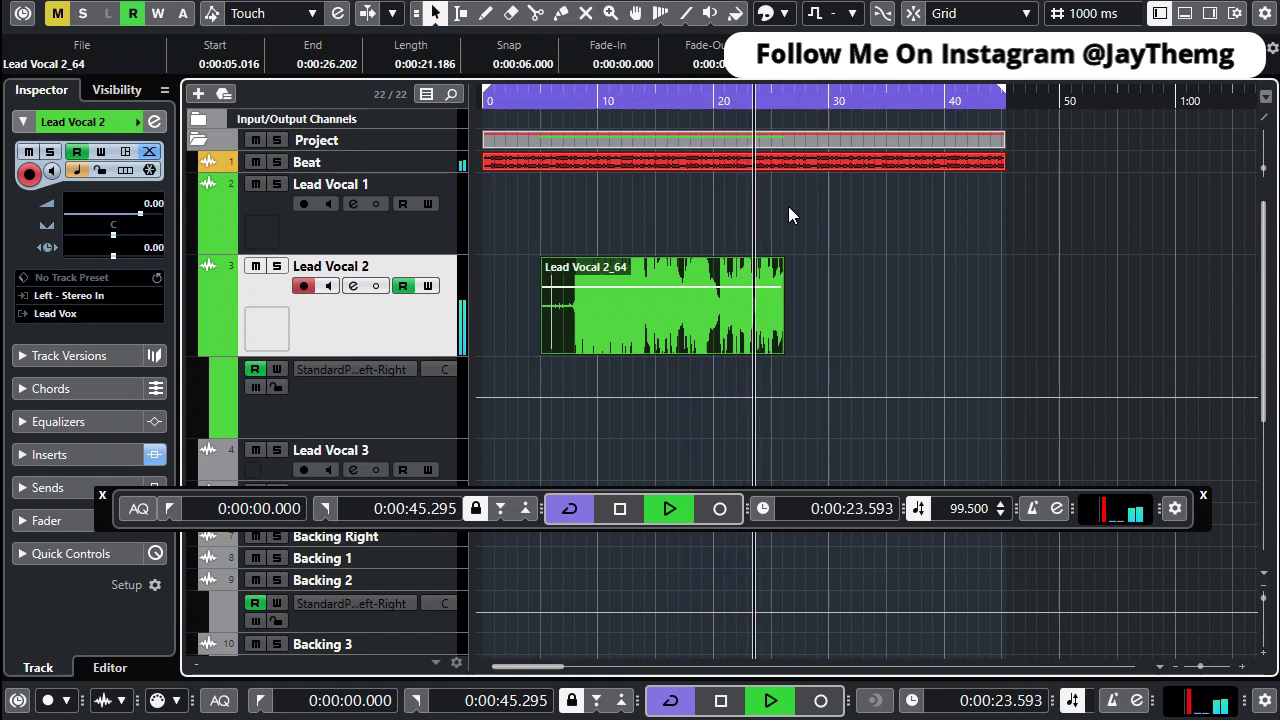
key(space)
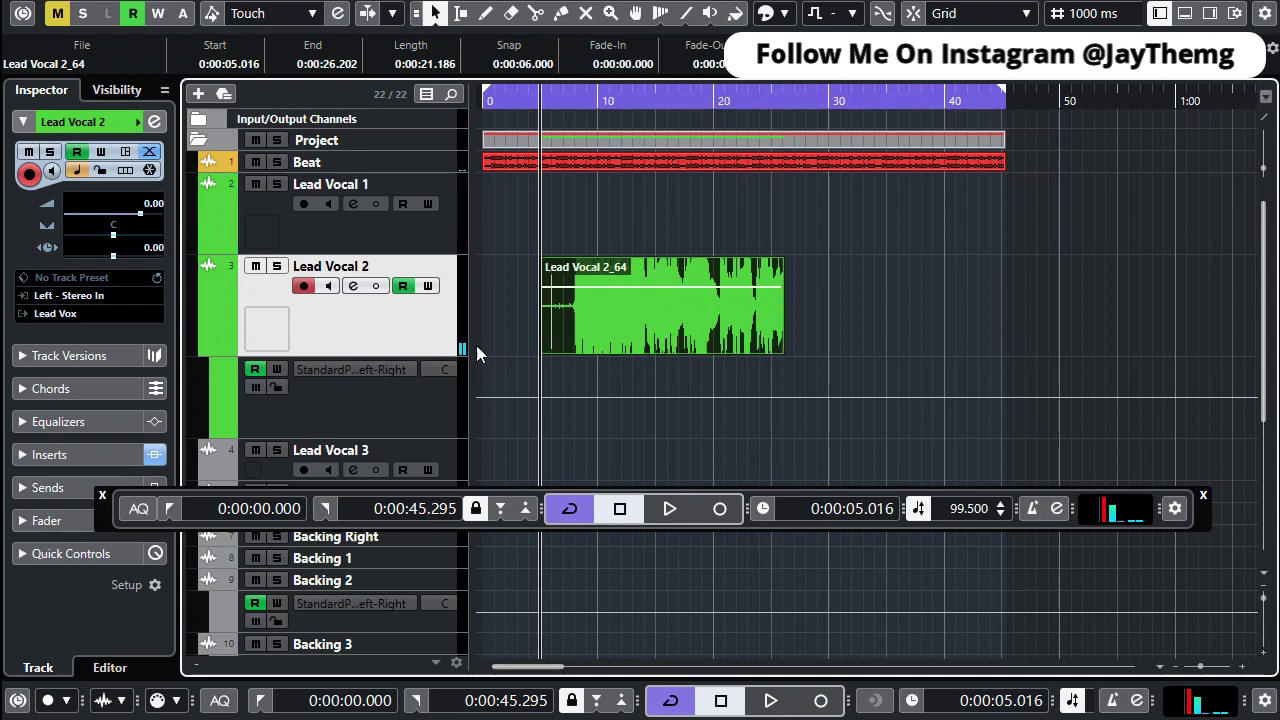
Select Lead Vocal 1 and switch the ASIO driver to Focusrite USB ASIO in Studio Setup.
click(347, 234)
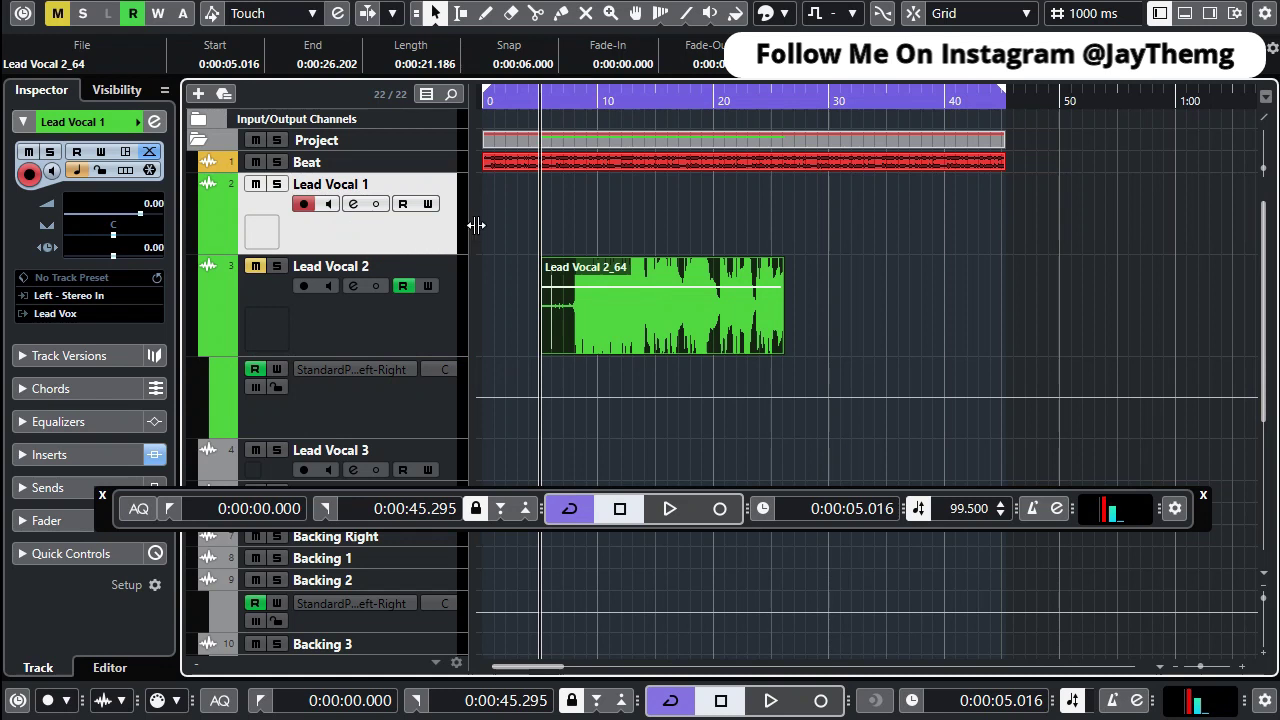
click(425, 0)
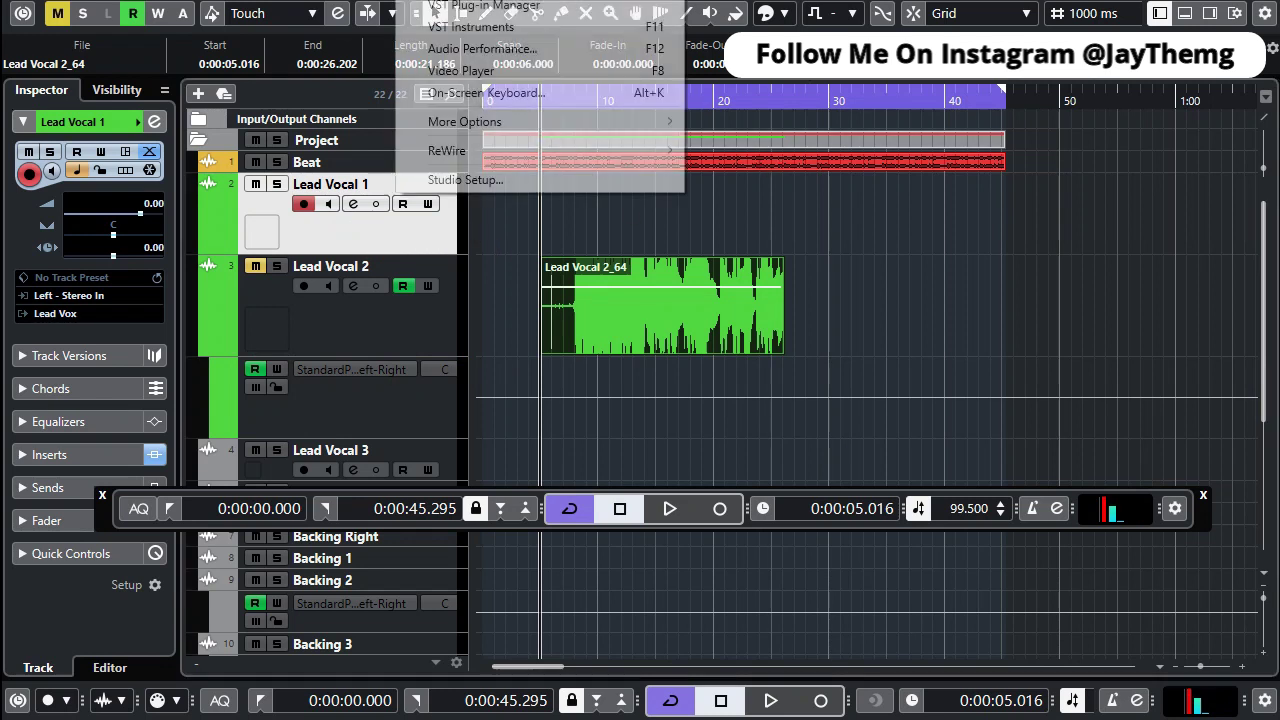
click(539, 179)
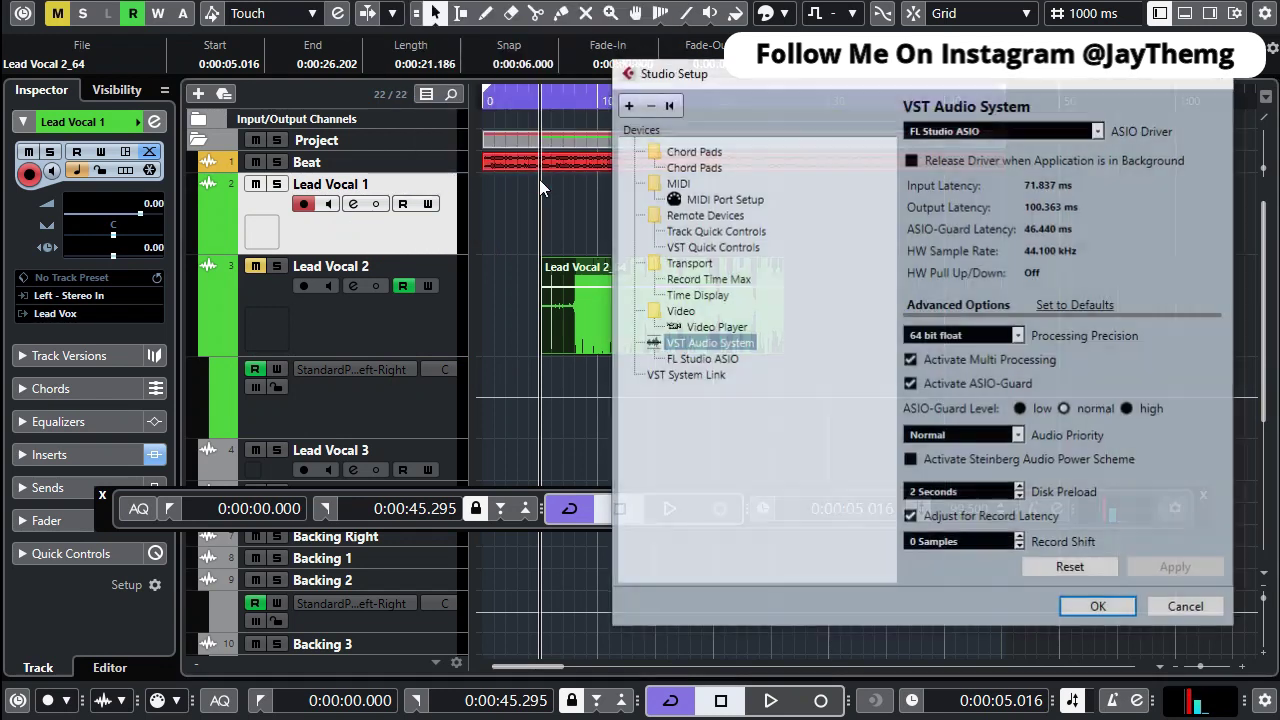
drag(881, 77, 600, 58)
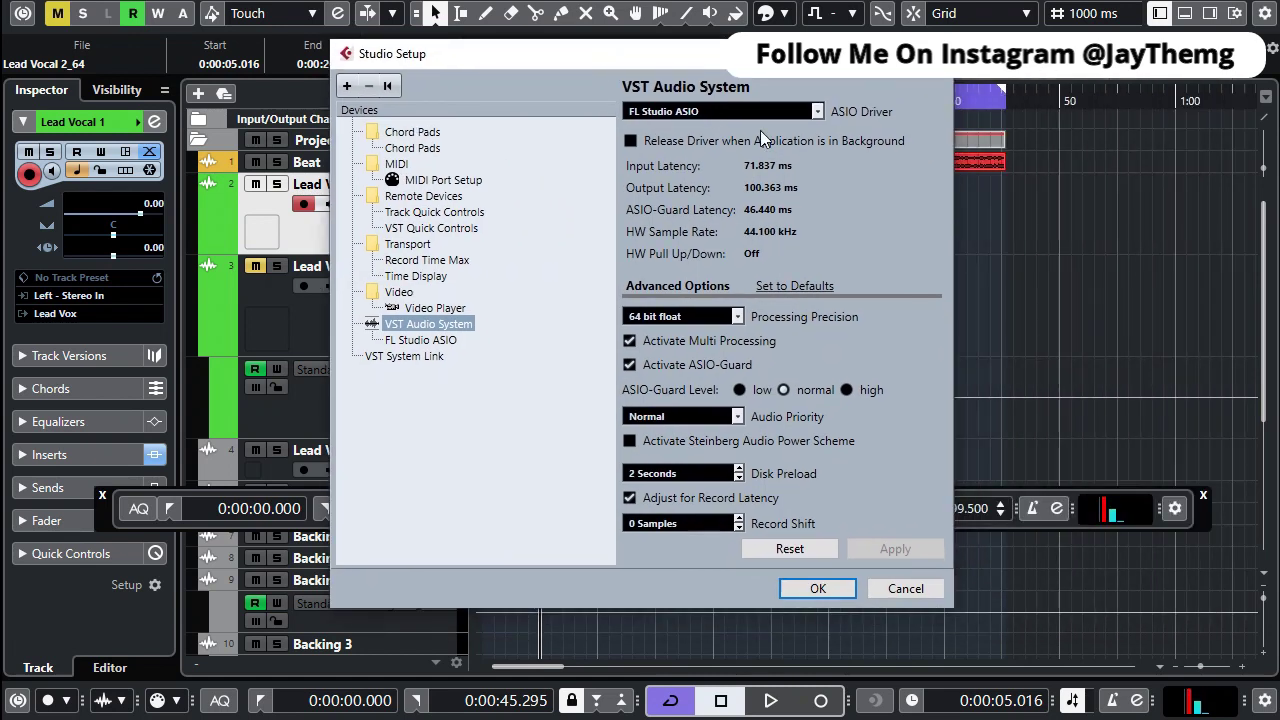
click(820, 114)
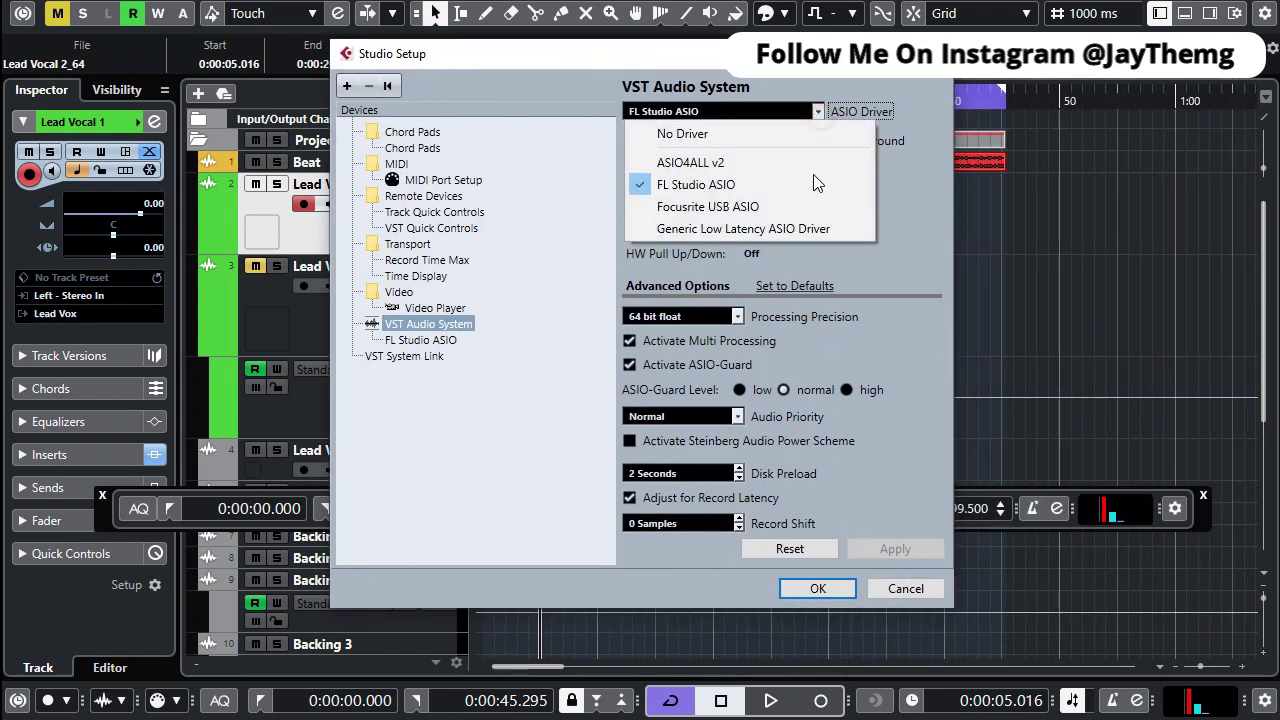
click(702, 207)
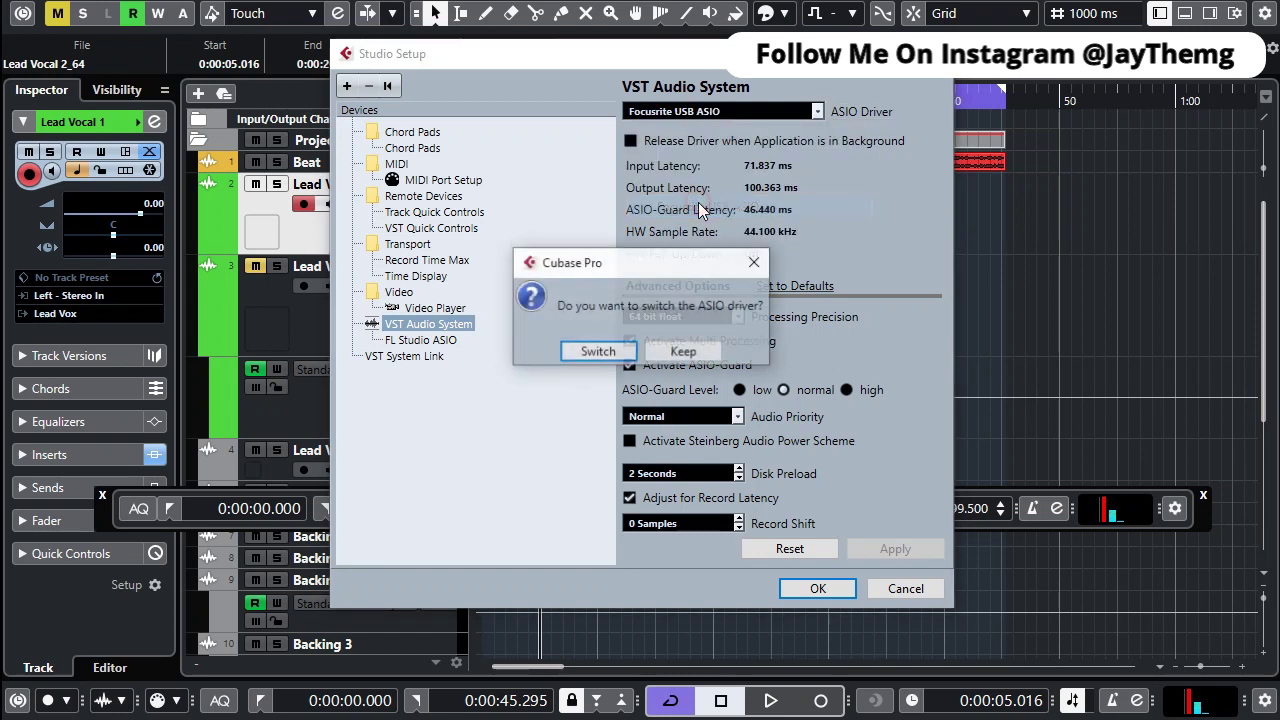
click(600, 352)
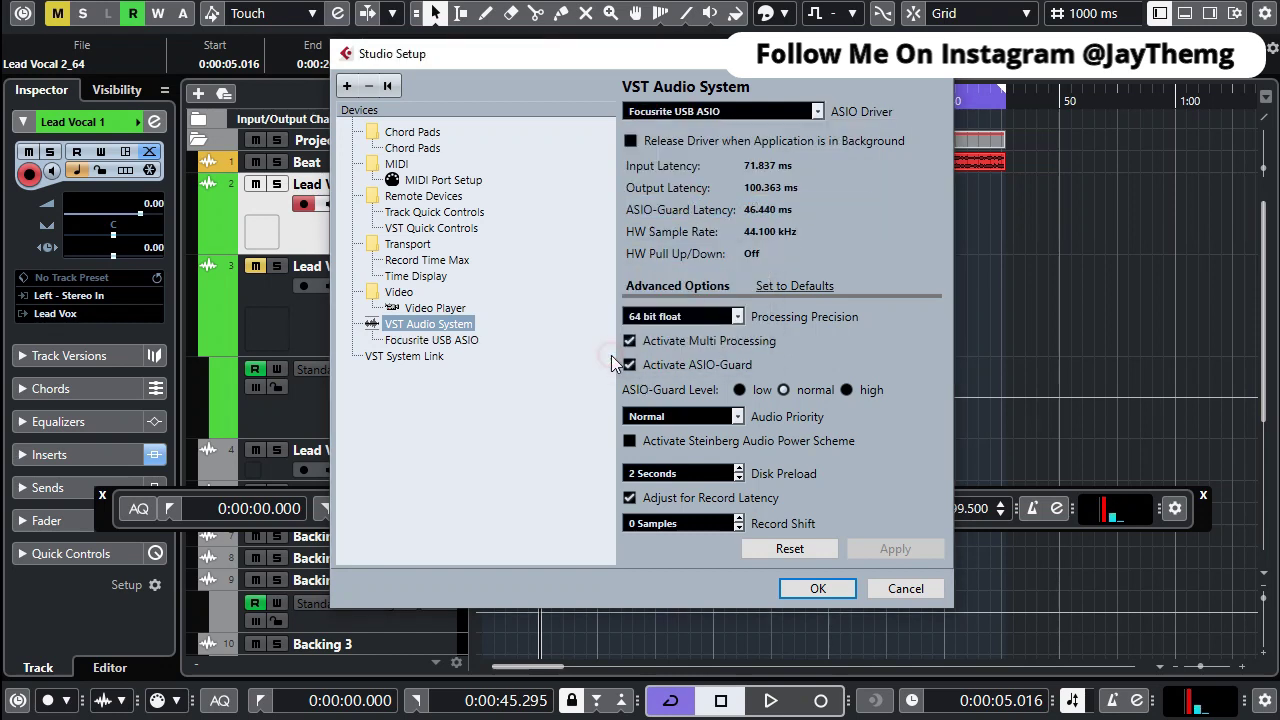
click(822, 589)
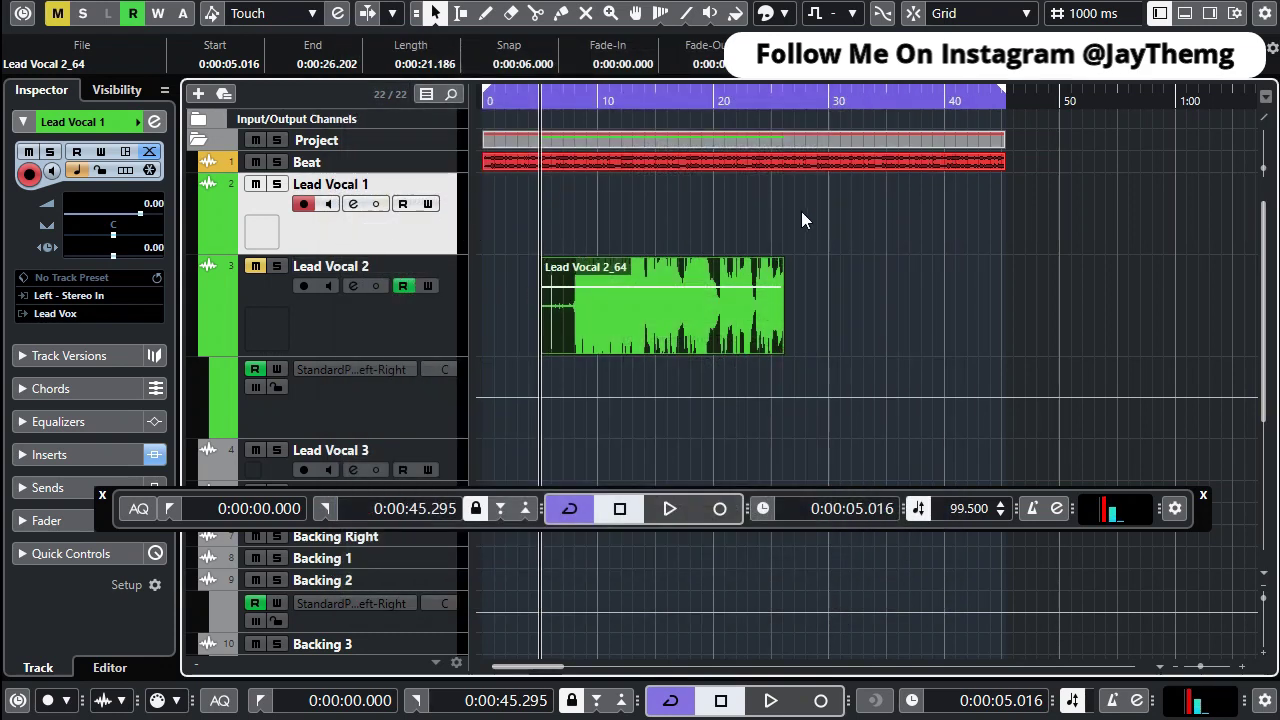
Record the Lead Vocal 1_12 take on Lead Vocal 1, then play it back.
key(KP_Multiply)
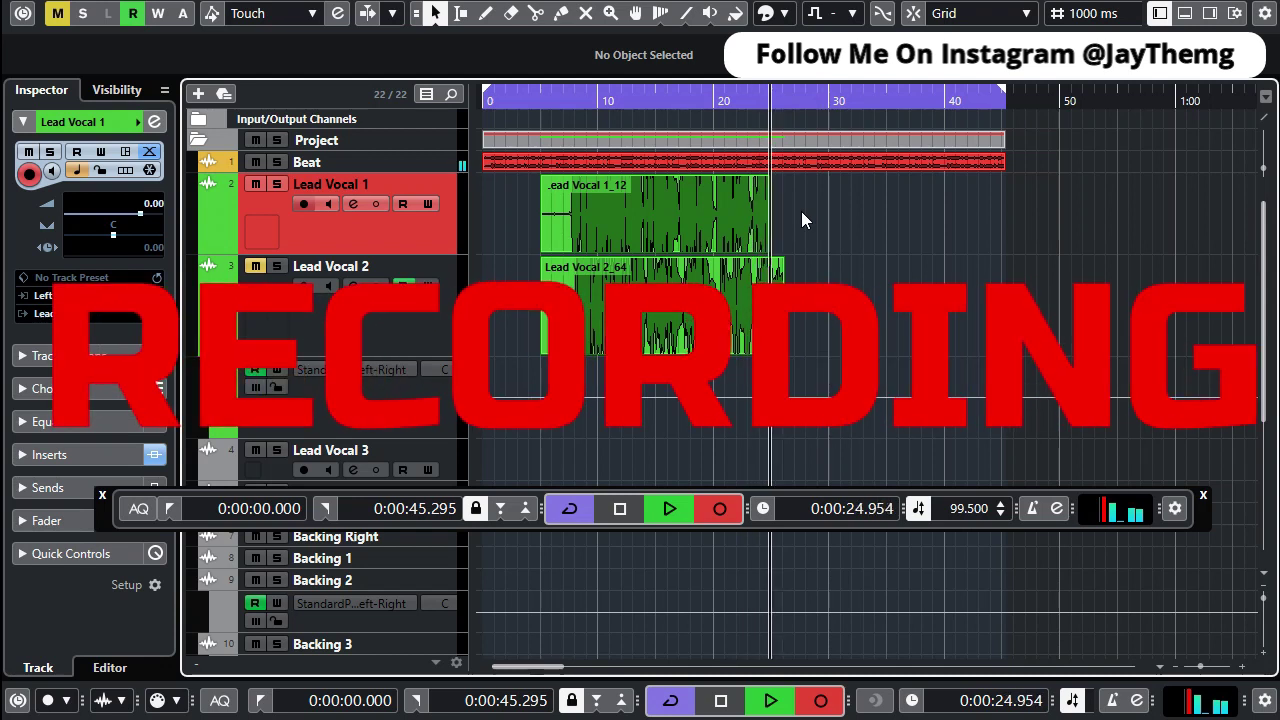
key(space)
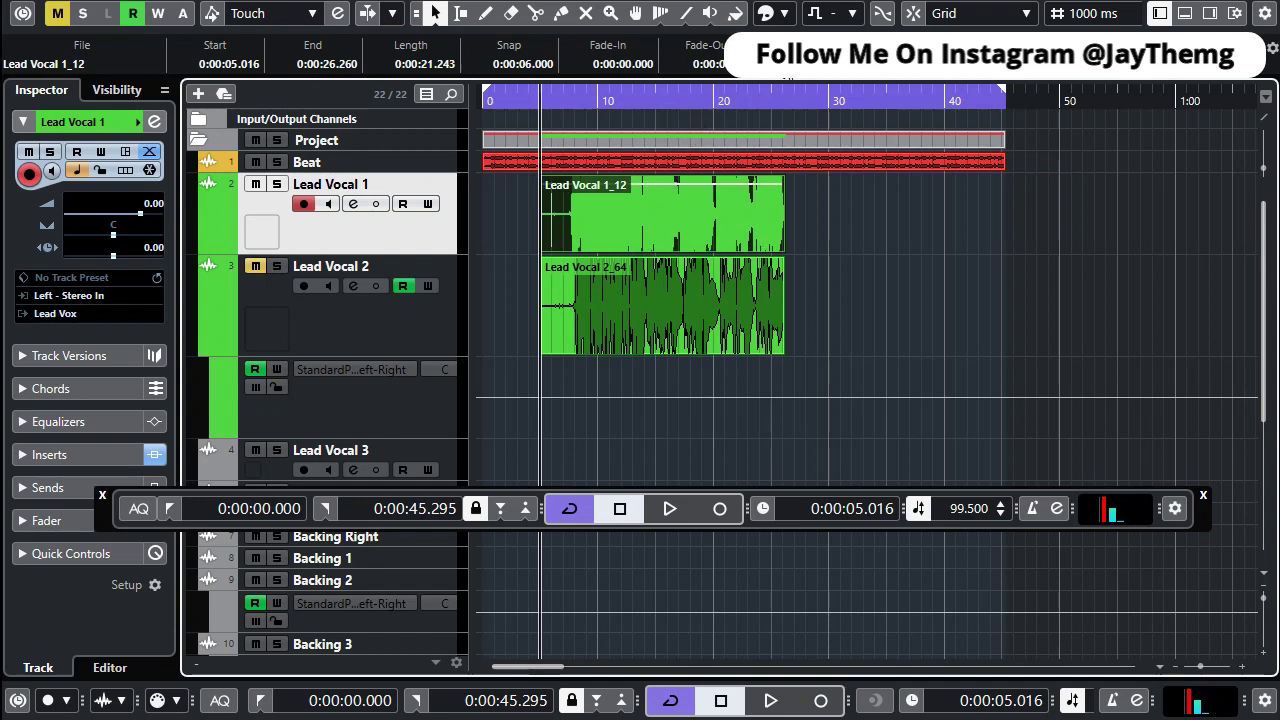
key(space)
key(h)
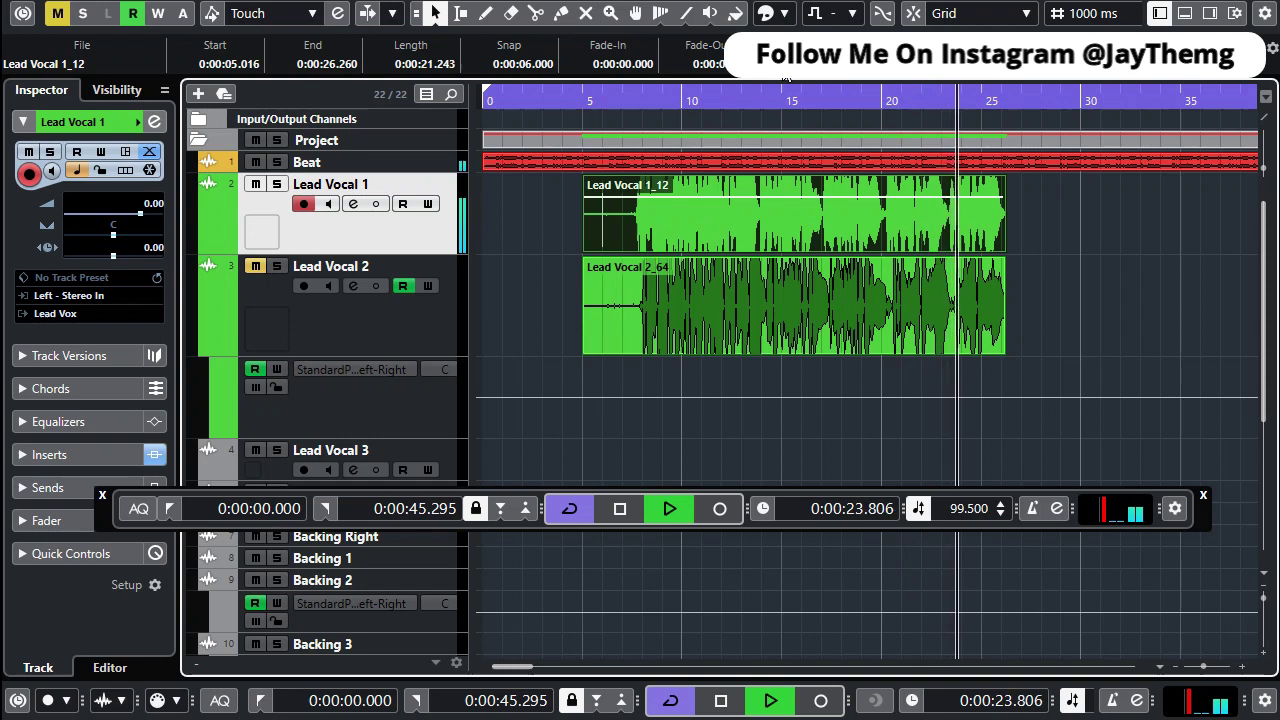
Play both vocal takes together starting from about 7.3 s.
click(622, 95)
key(space)
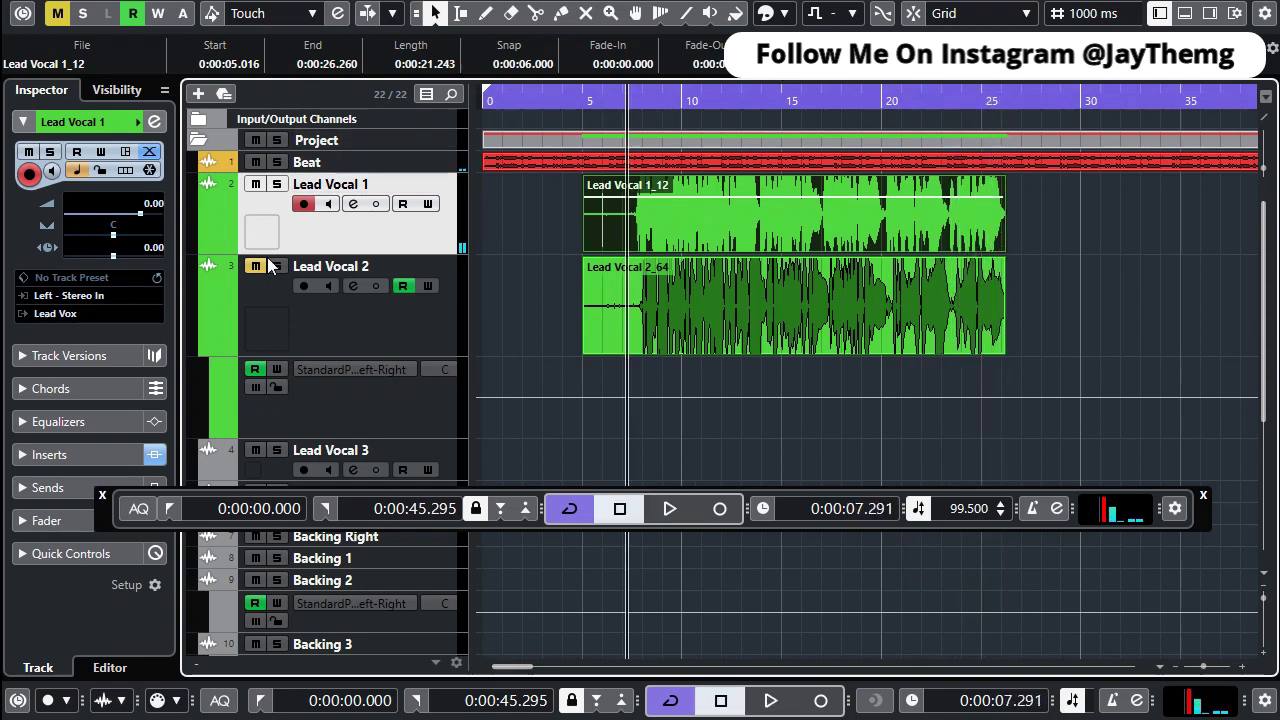
key(space)
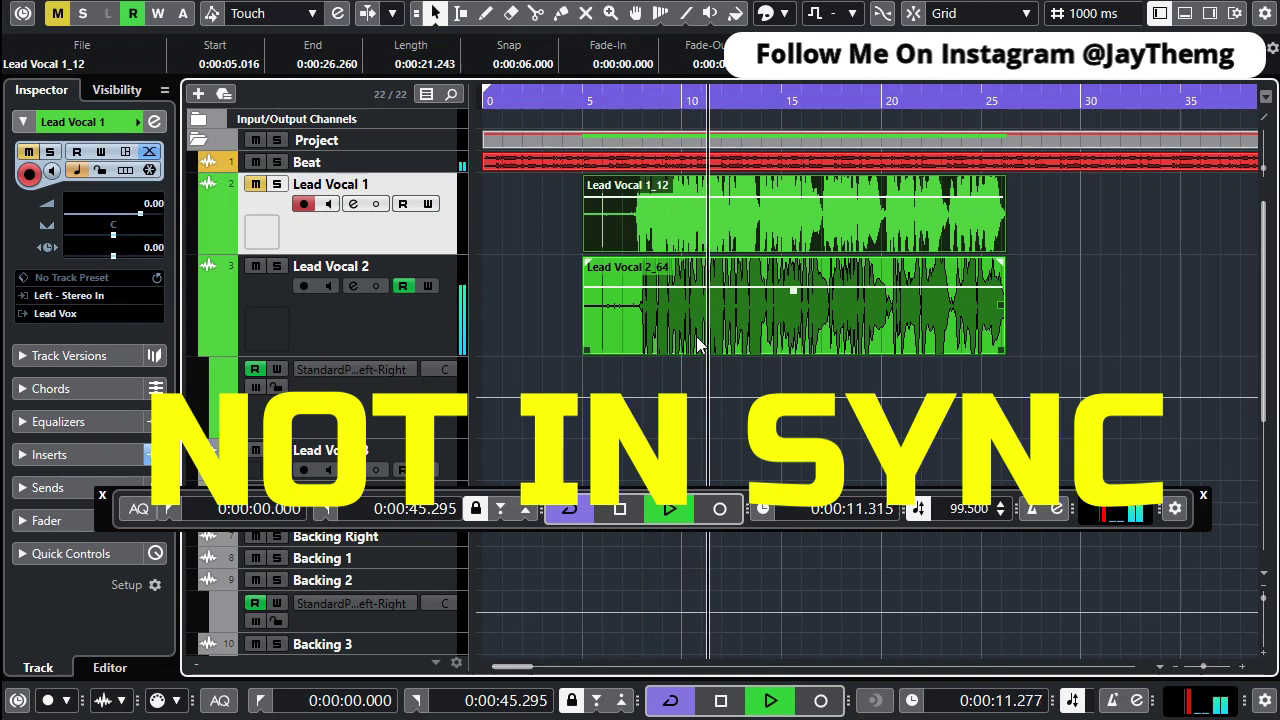
key(space)
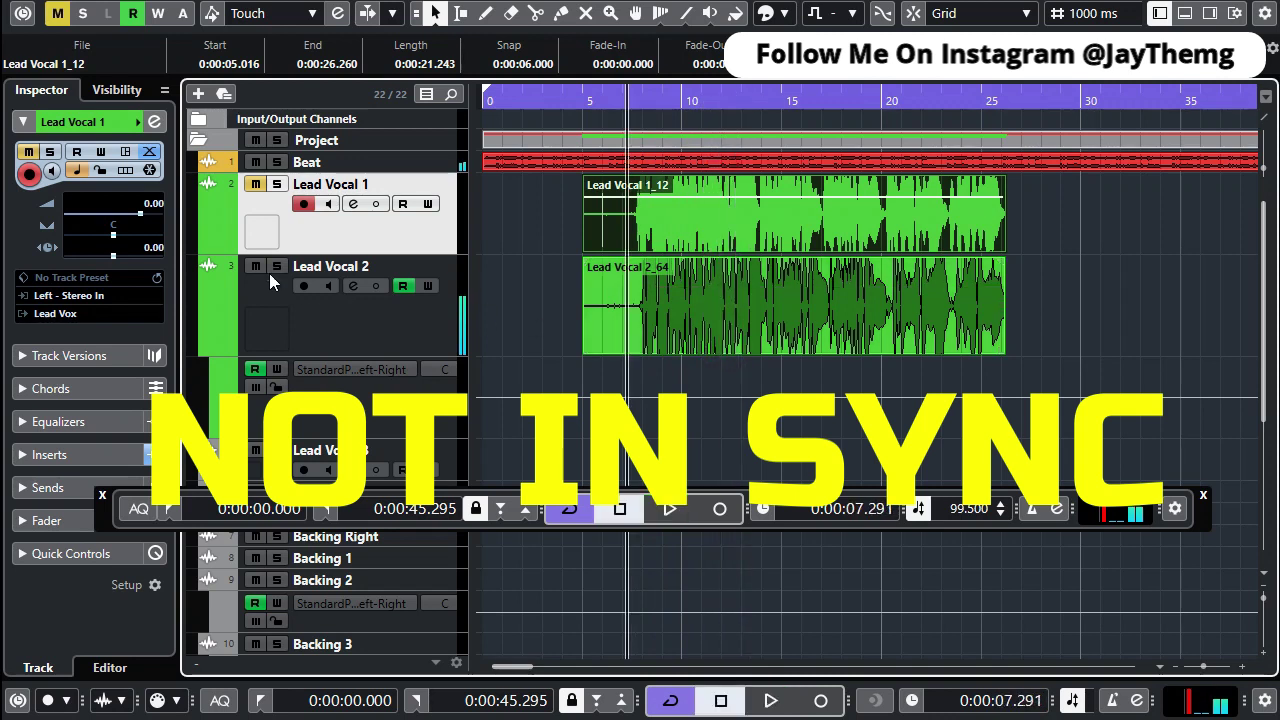
Mute Lead Vocal 2, unmute Lead Vocal 1 to compare, then zoom into 5.5–9 s.
click(255, 266)
click(255, 184)
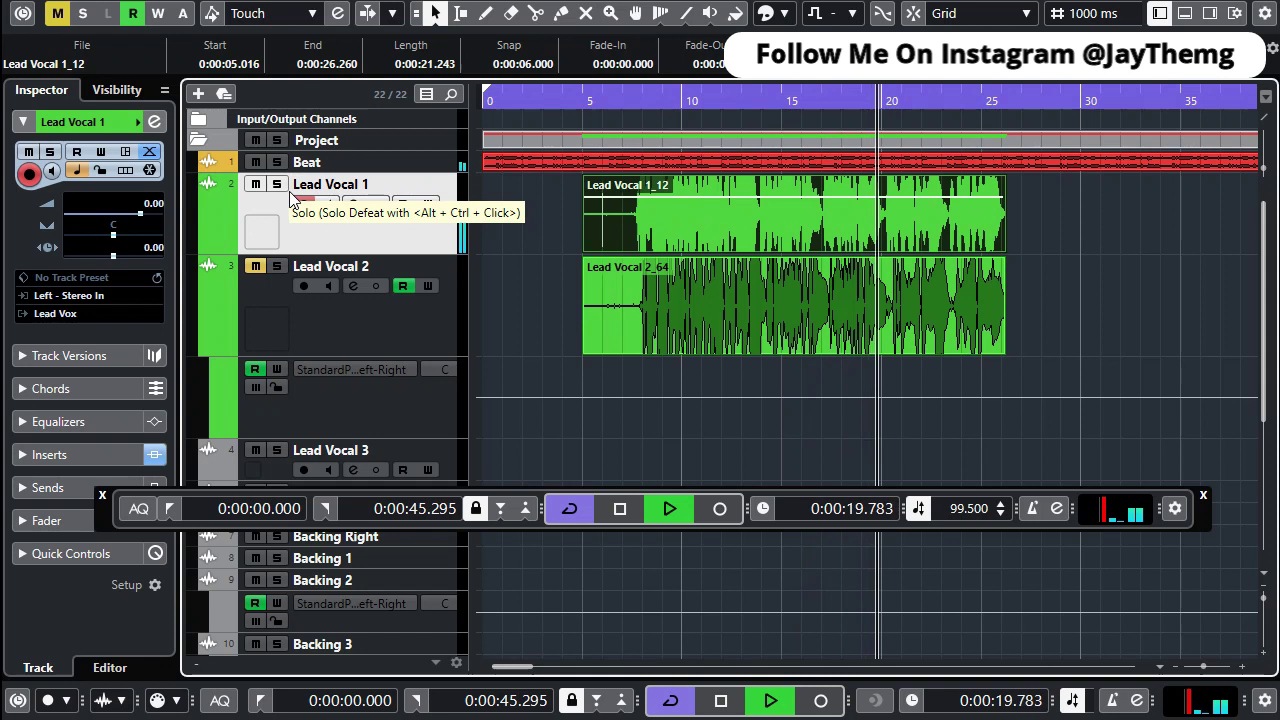
key(space)
key(2)
scroll(605, 308, up, 6)
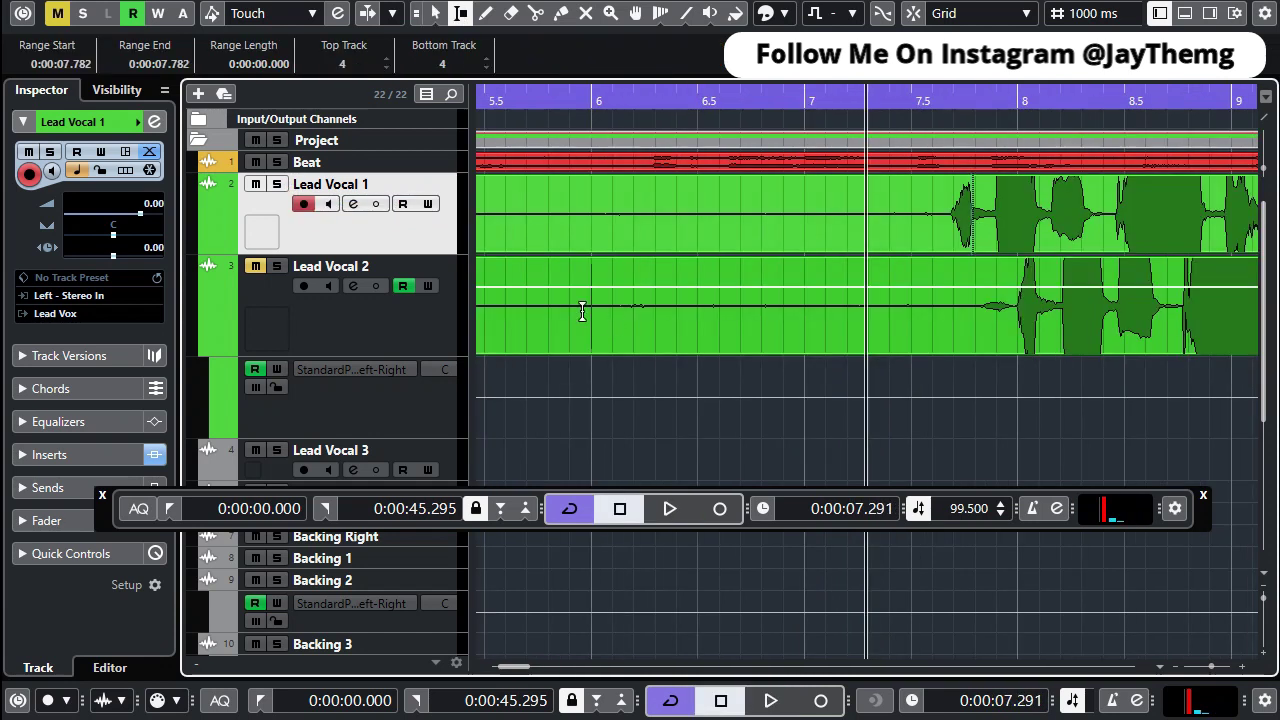
Select the 7.689–7.988 s range across both takes with the Range tool, then zoom out.
click(438, 13)
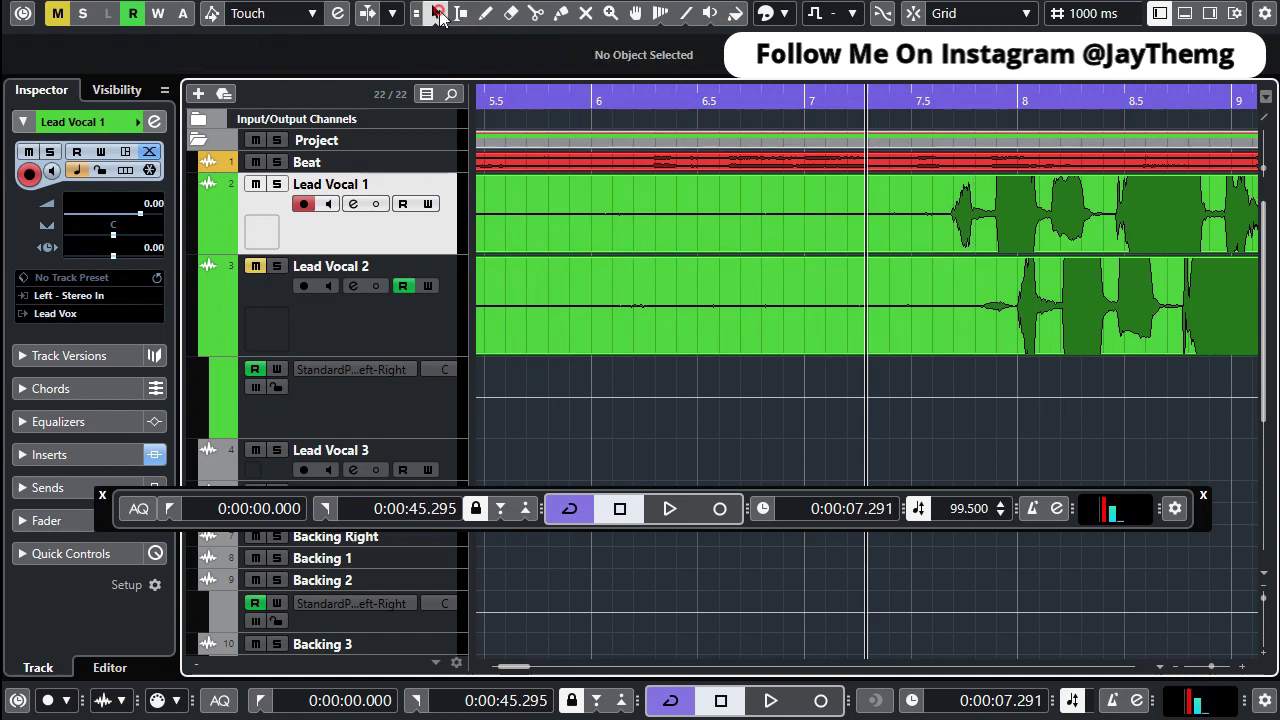
click(460, 15)
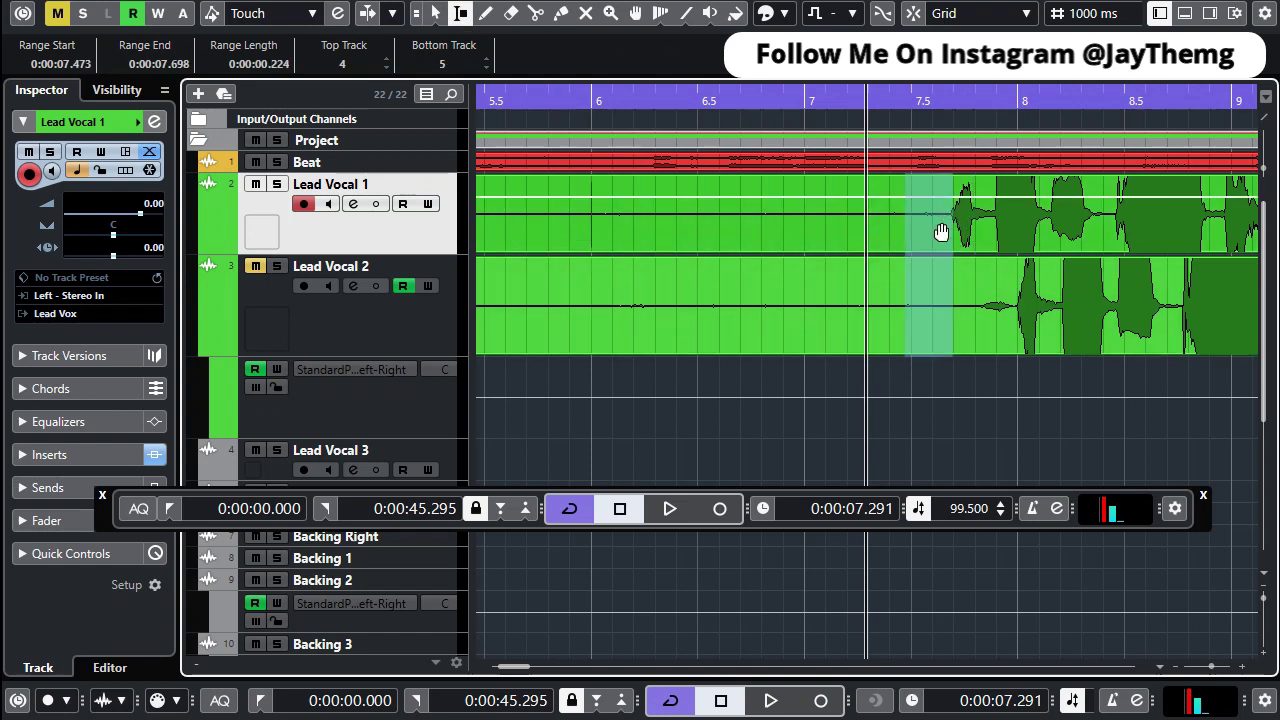
click(935, 433)
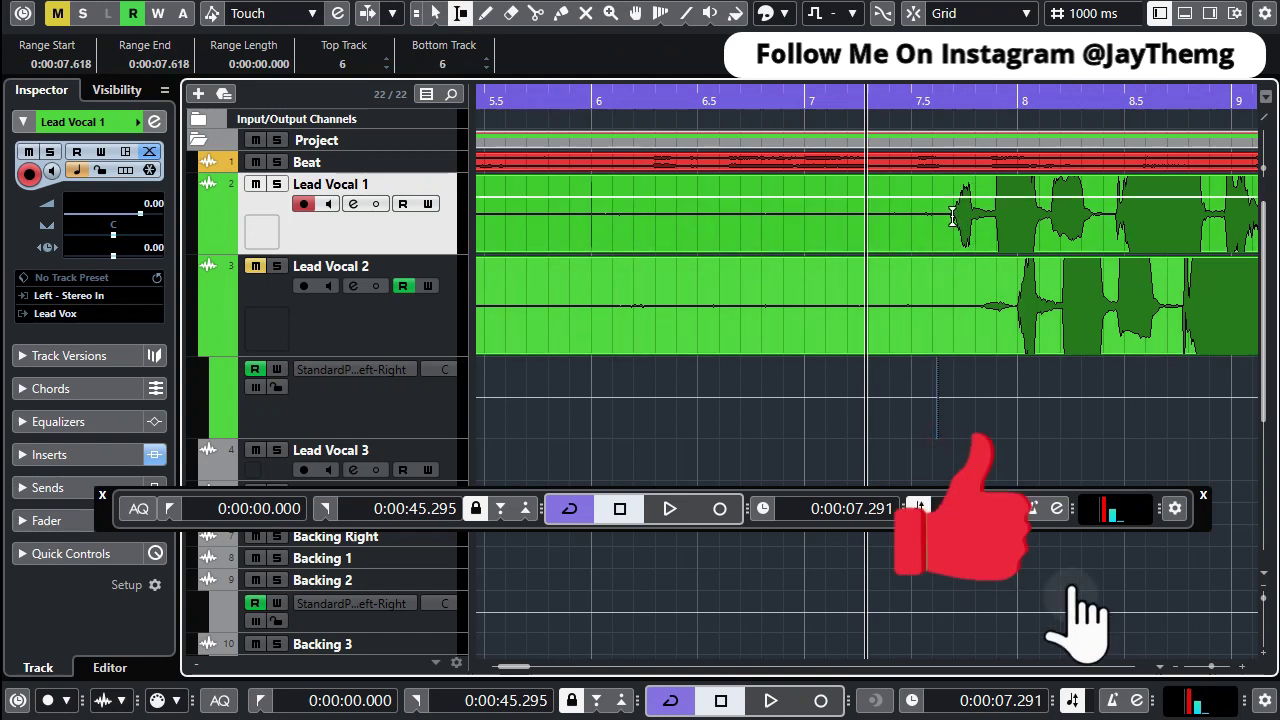
drag(950, 218, 1014, 340)
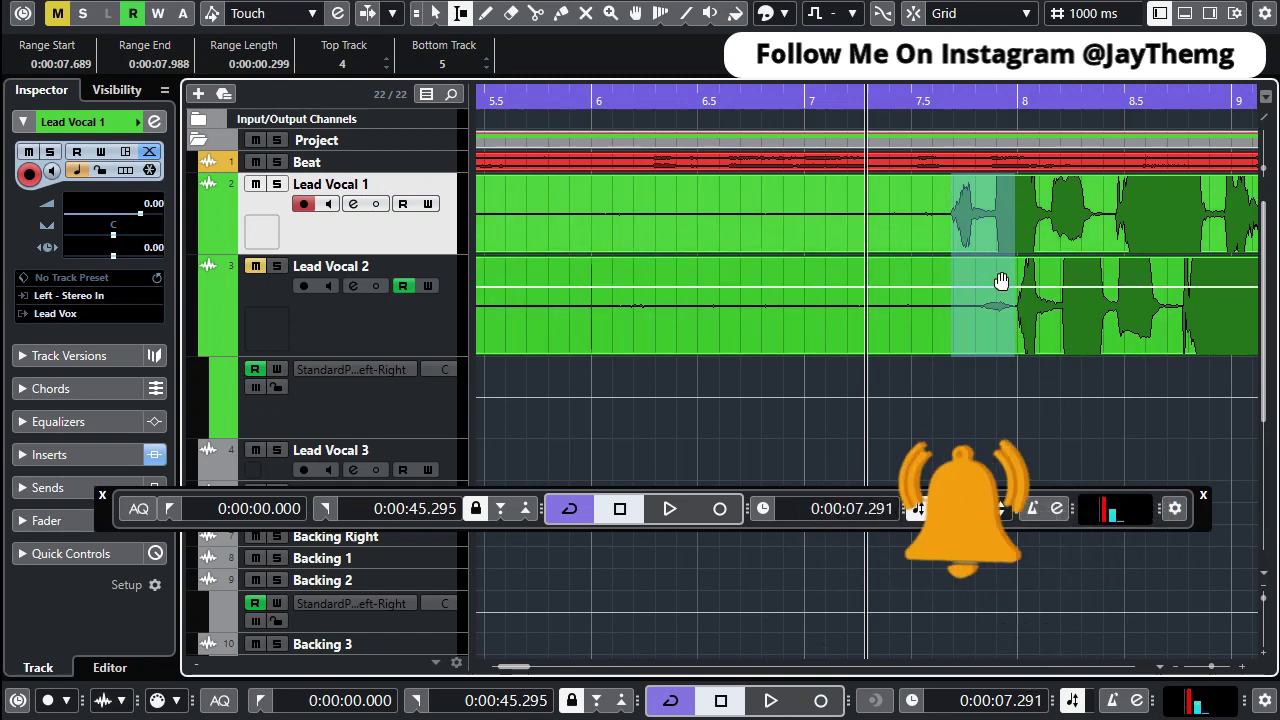
key(g)
key(g)
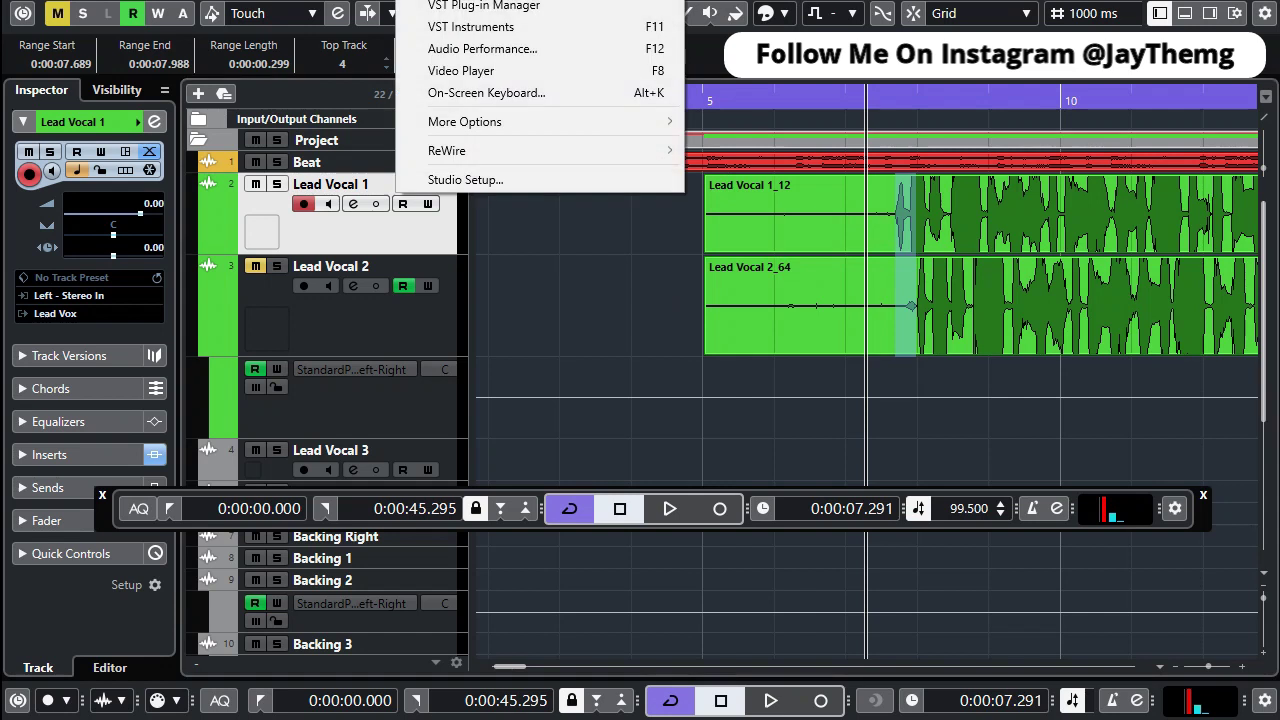
In Studio Setup, keep FL Studio ASIO, set Record Shift to 29900 samples, and click OK.
click(500, 179)
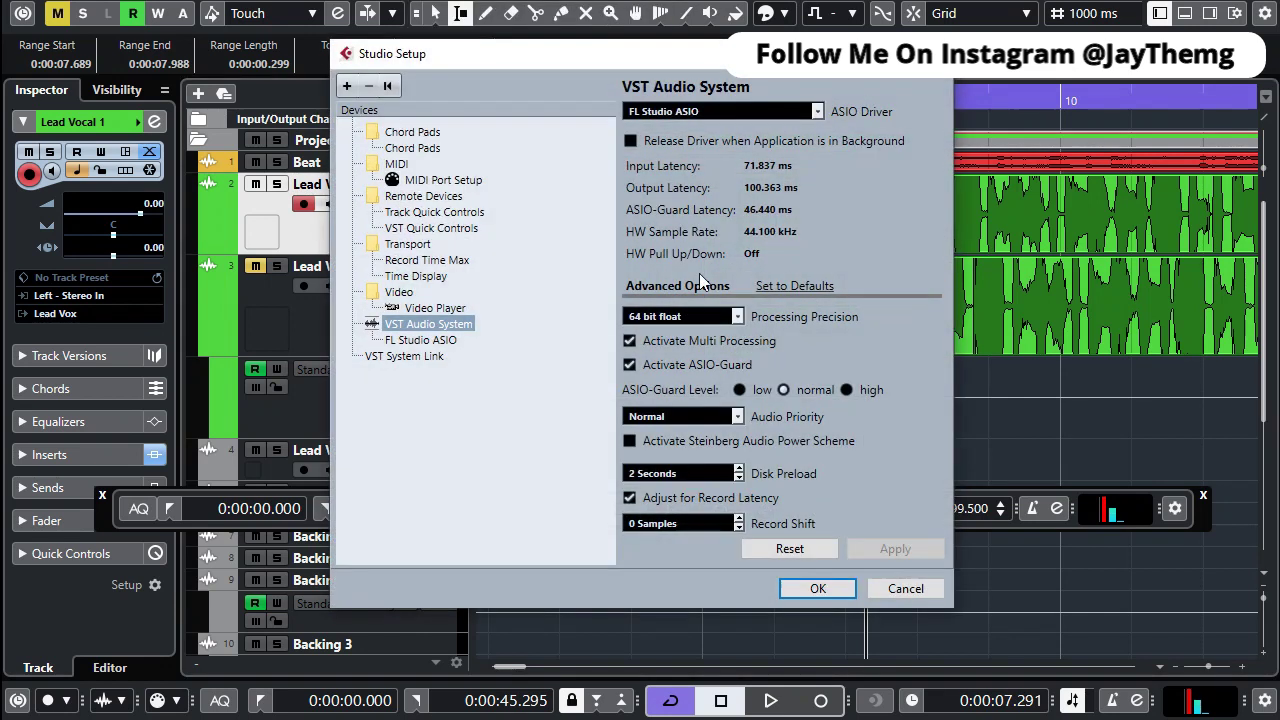
click(760, 110)
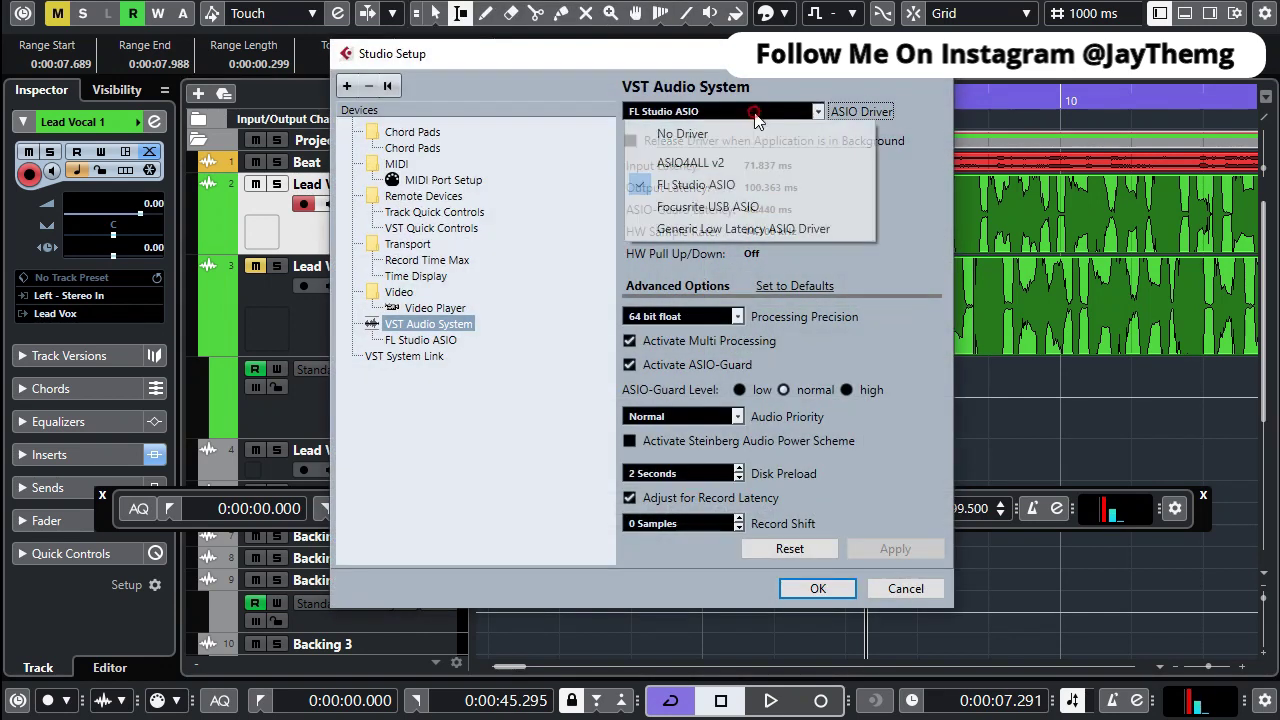
click(697, 187)
key(Return)
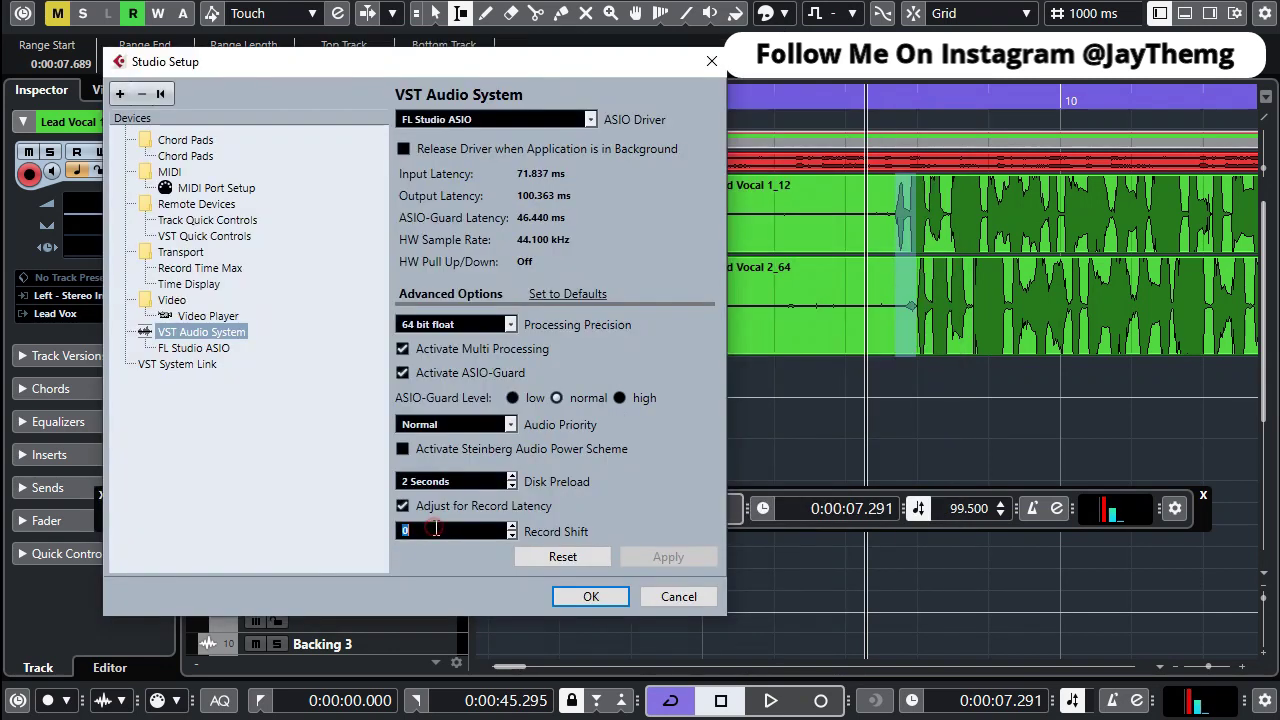
drag(374, 58, 534, 98)
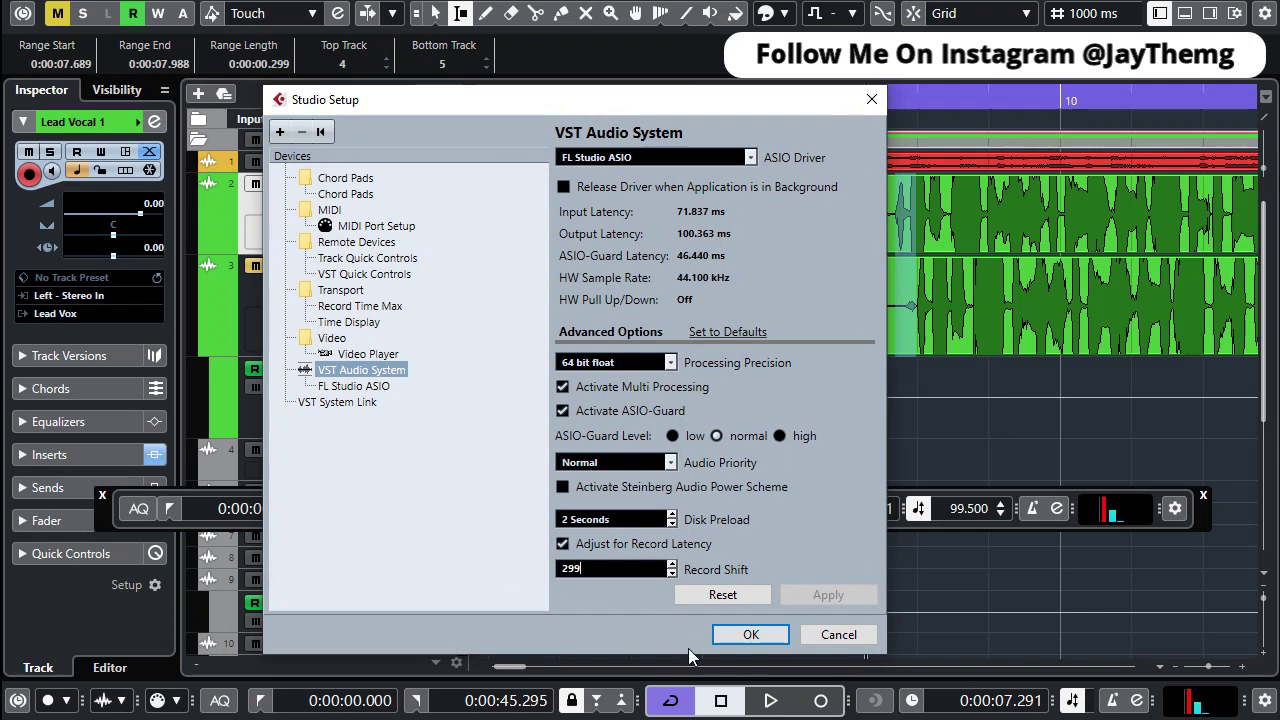
text(00)
key(Return)
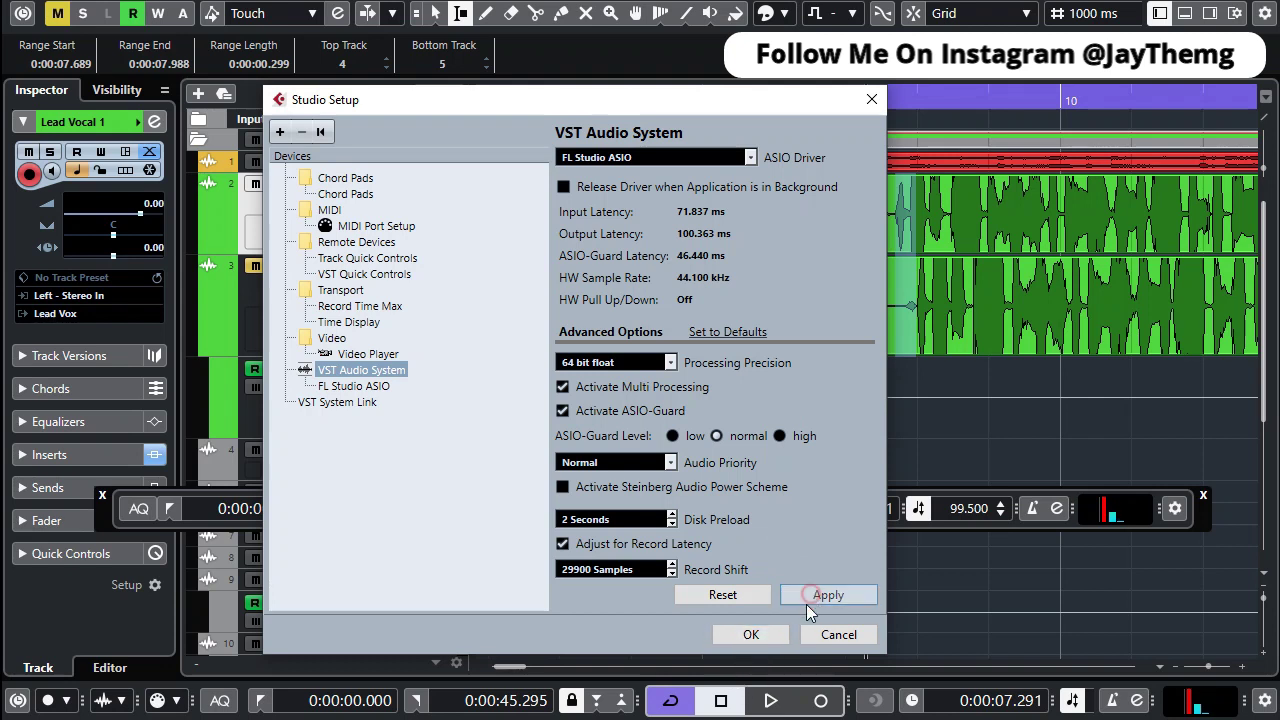
click(751, 635)
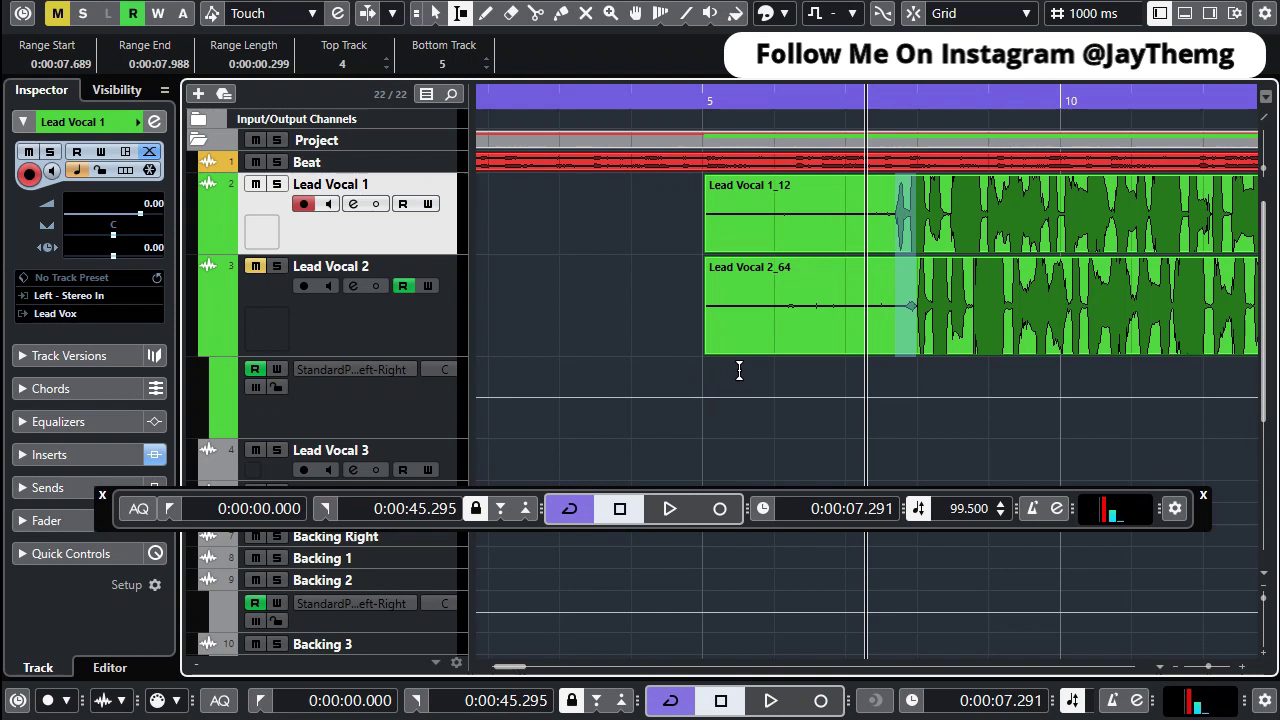
scroll(739, 371, down, 6)
Select Lead Vocal 2 and record the short test take Lead Vocal 2_65.
key(1)
click(606, 349)
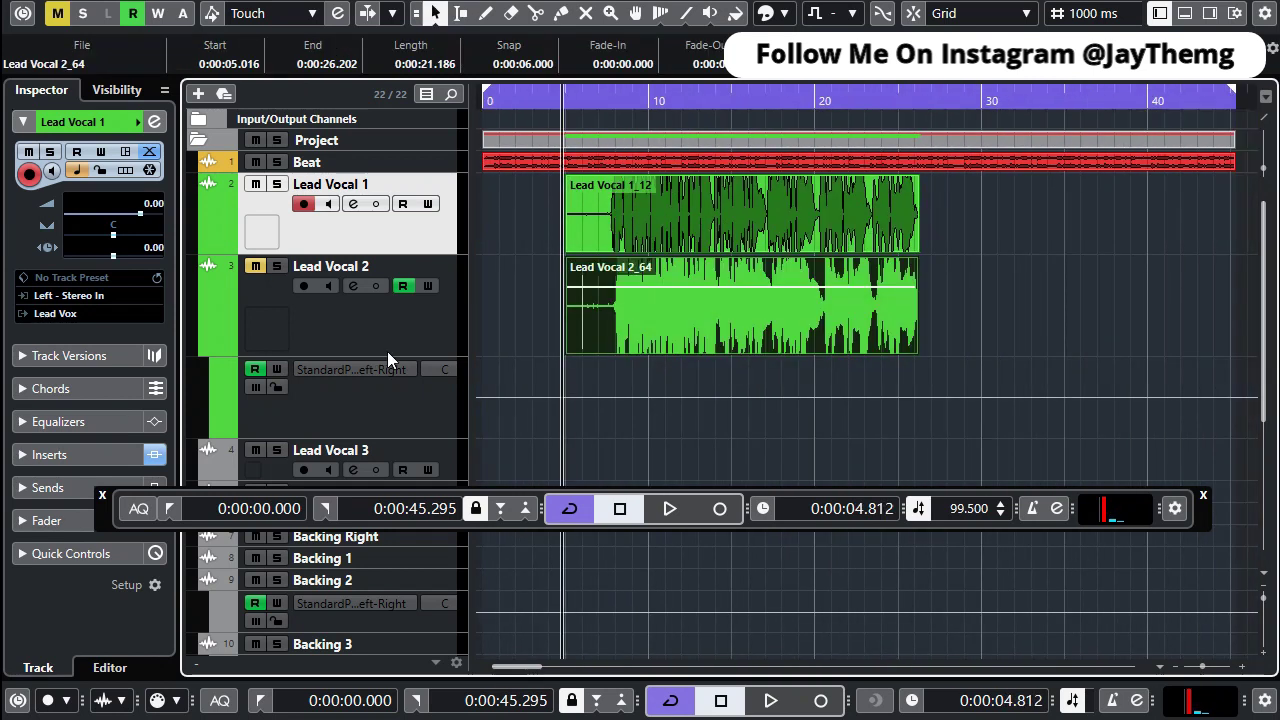
click(357, 334)
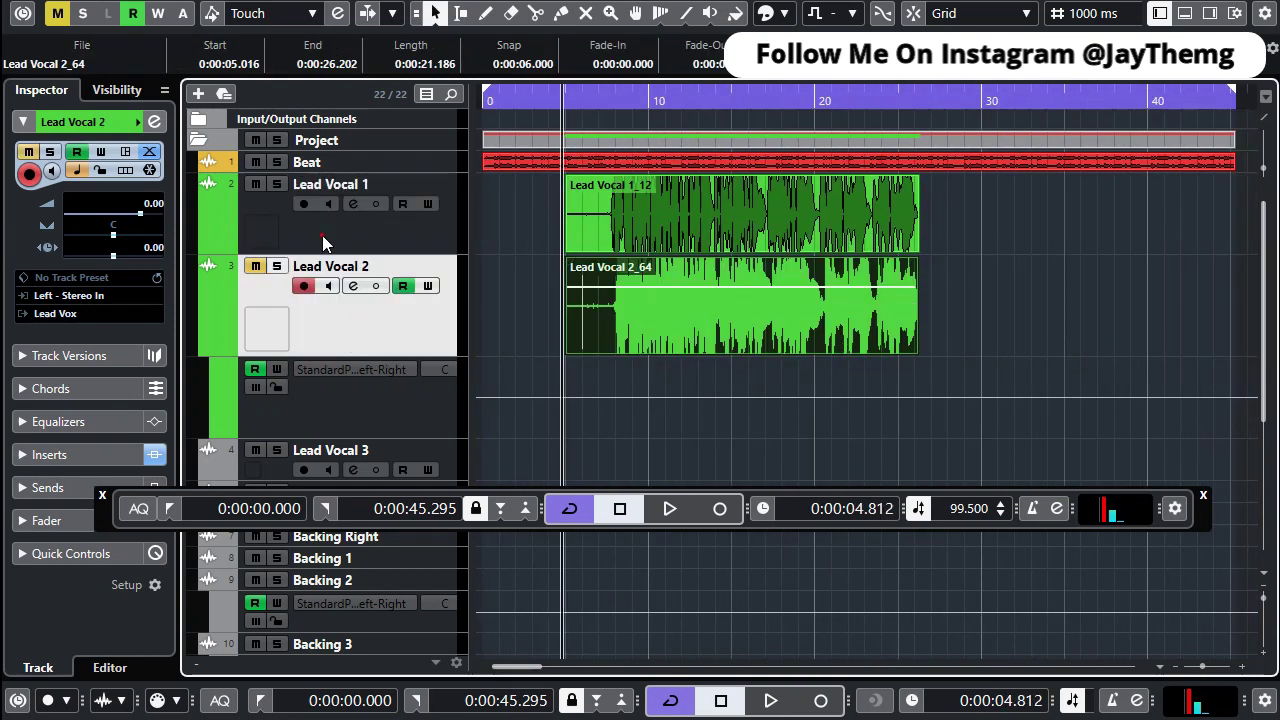
click(322, 236)
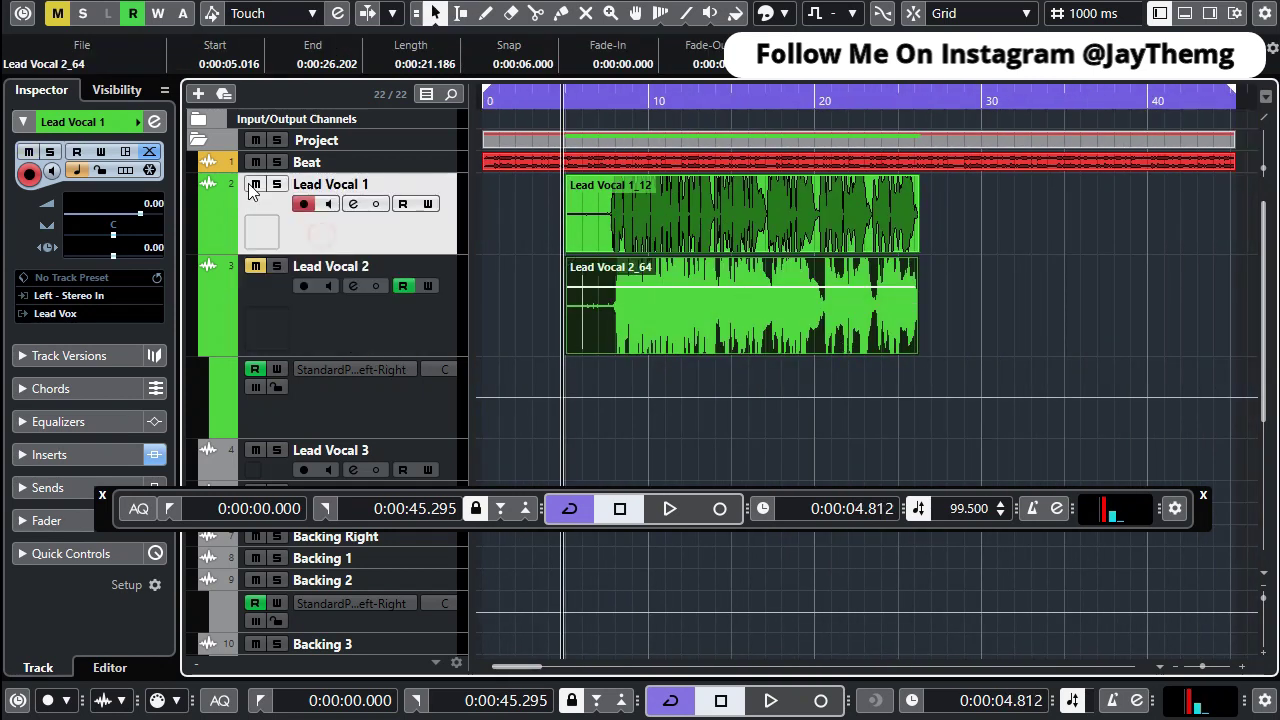
click(528, 300)
key(KP_Multiply)
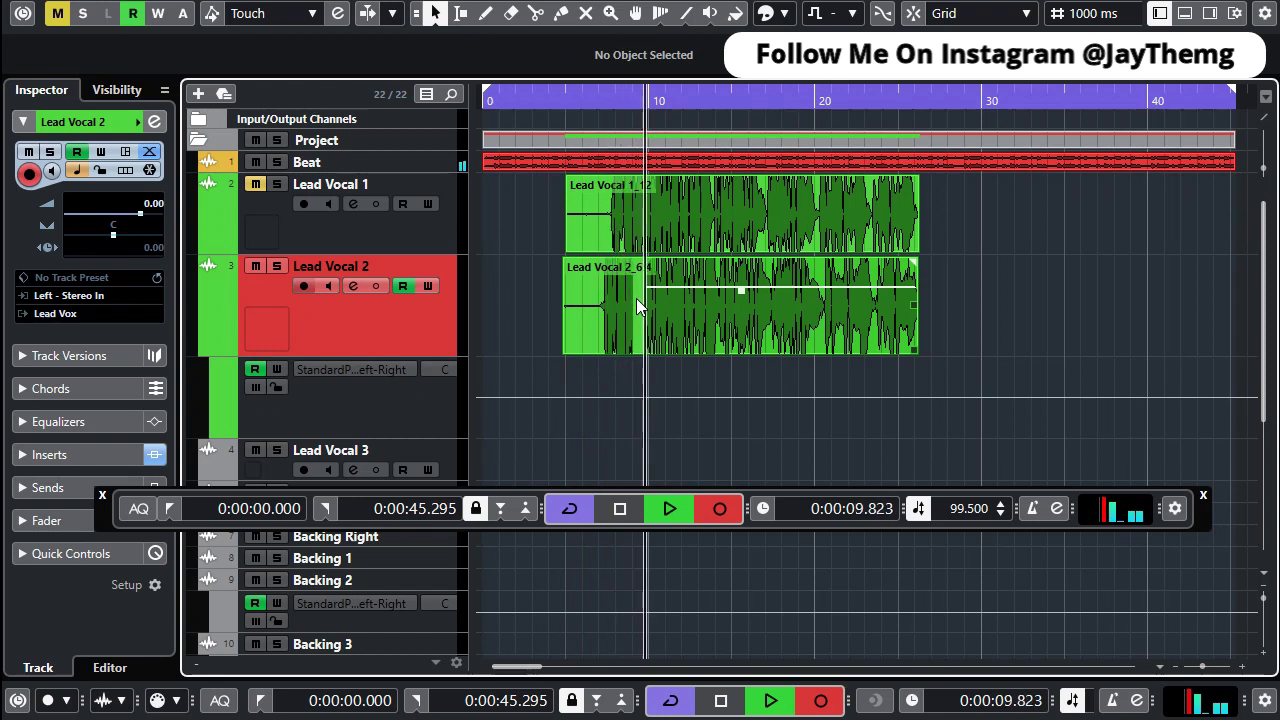
key(space)
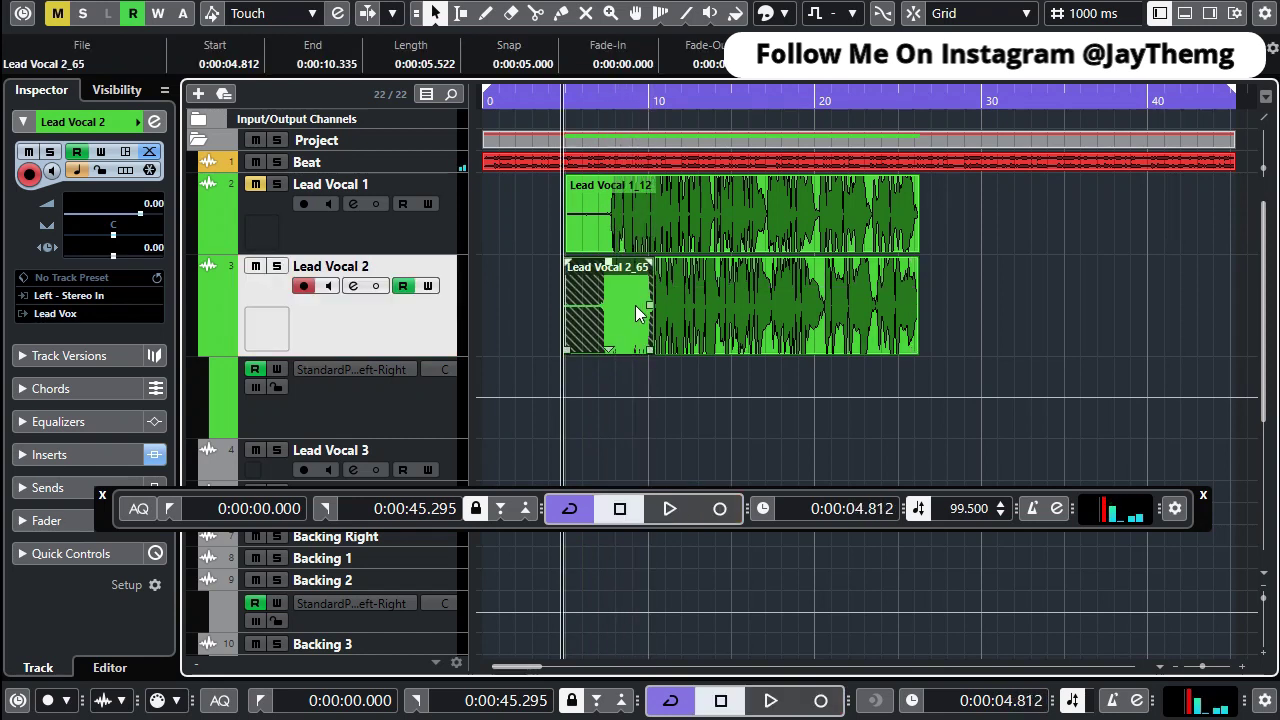
Zoom in and drag the new take onto Lead Vocal 1 and back to compare timing.
key(h)
key(h)
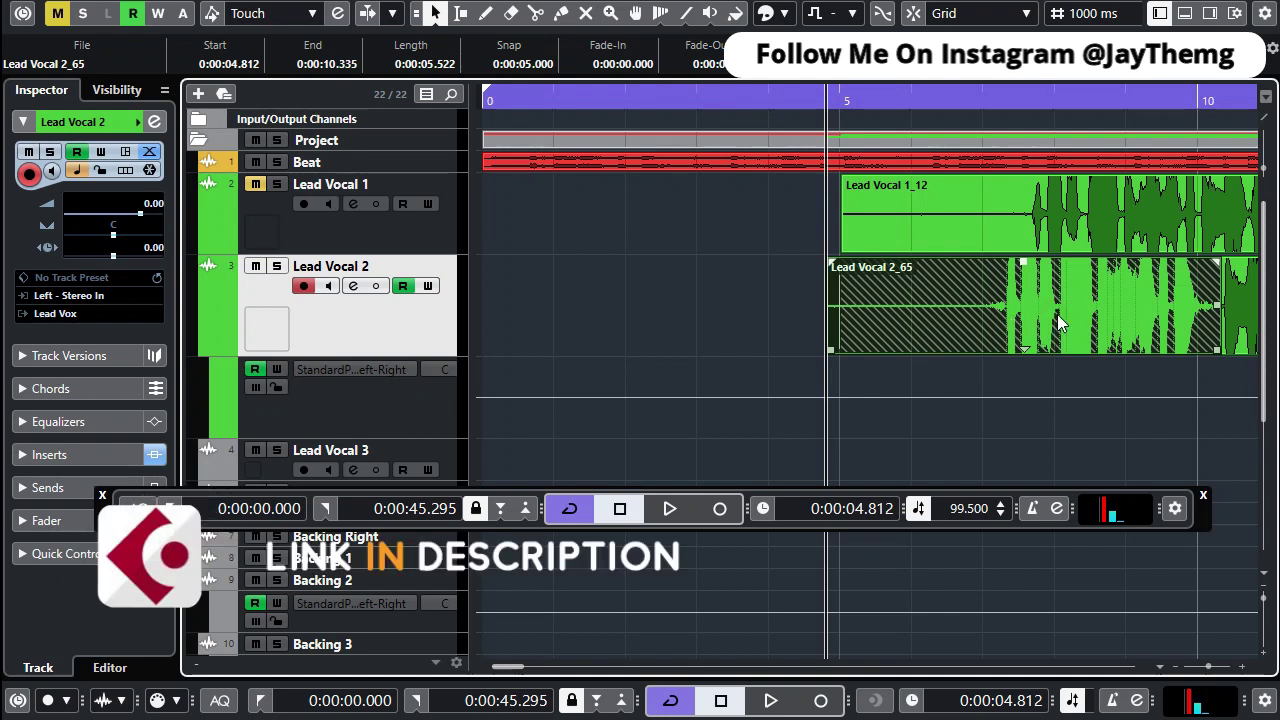
key(g)
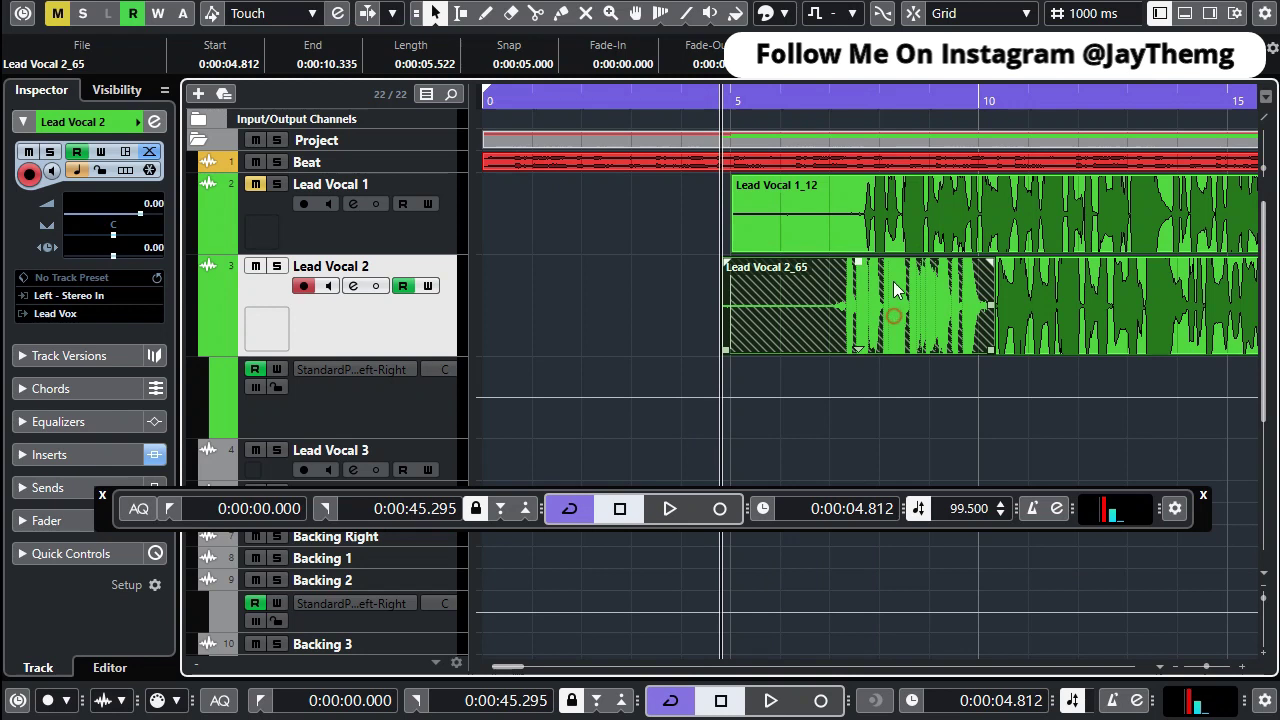
drag(893, 281, 892, 248)
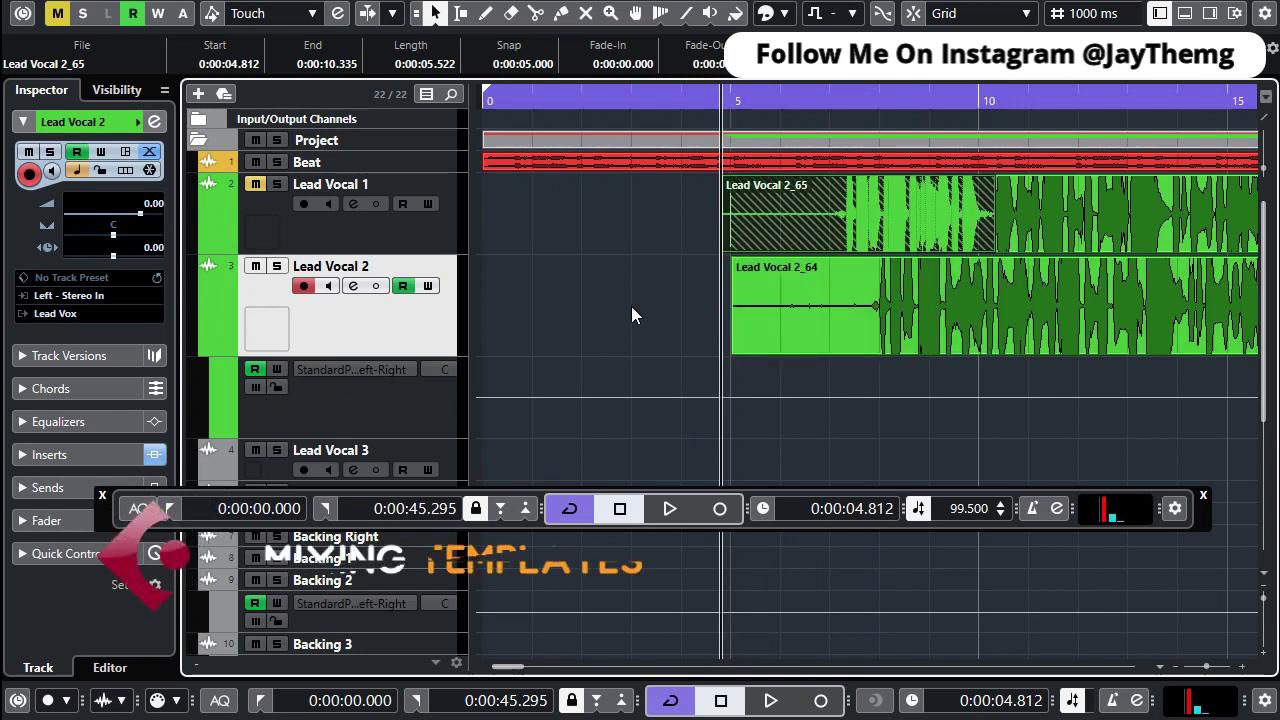
drag(813, 243, 812, 298)
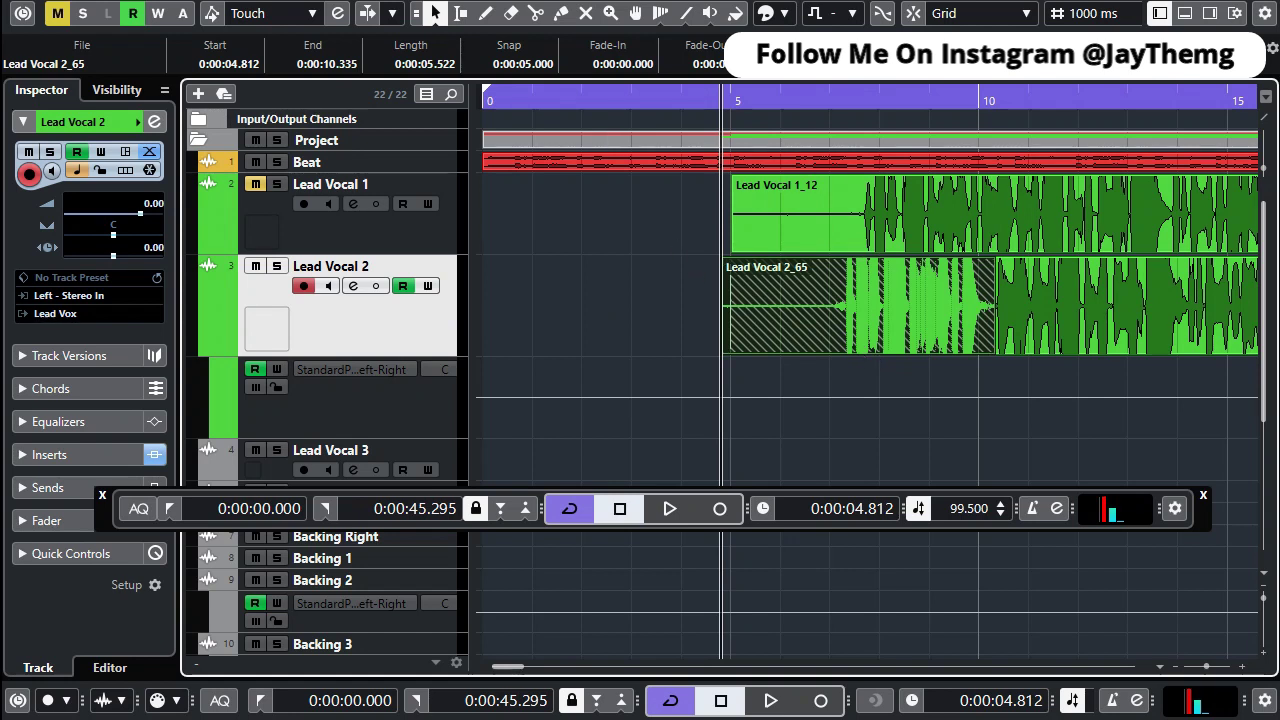
In Studio Setup, change Record Shift from 29900 to 1000 samples and close the dialog.
click(445, 2)
click(503, 175)
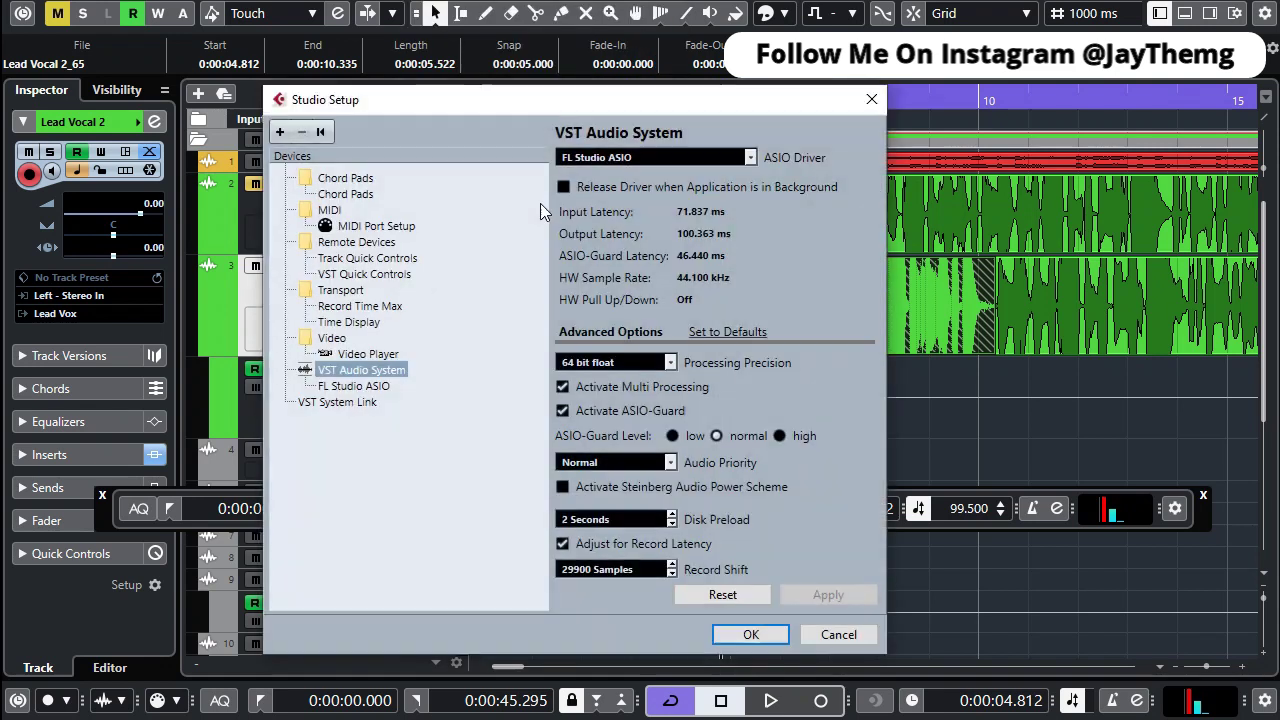
drag(677, 101, 460, 108)
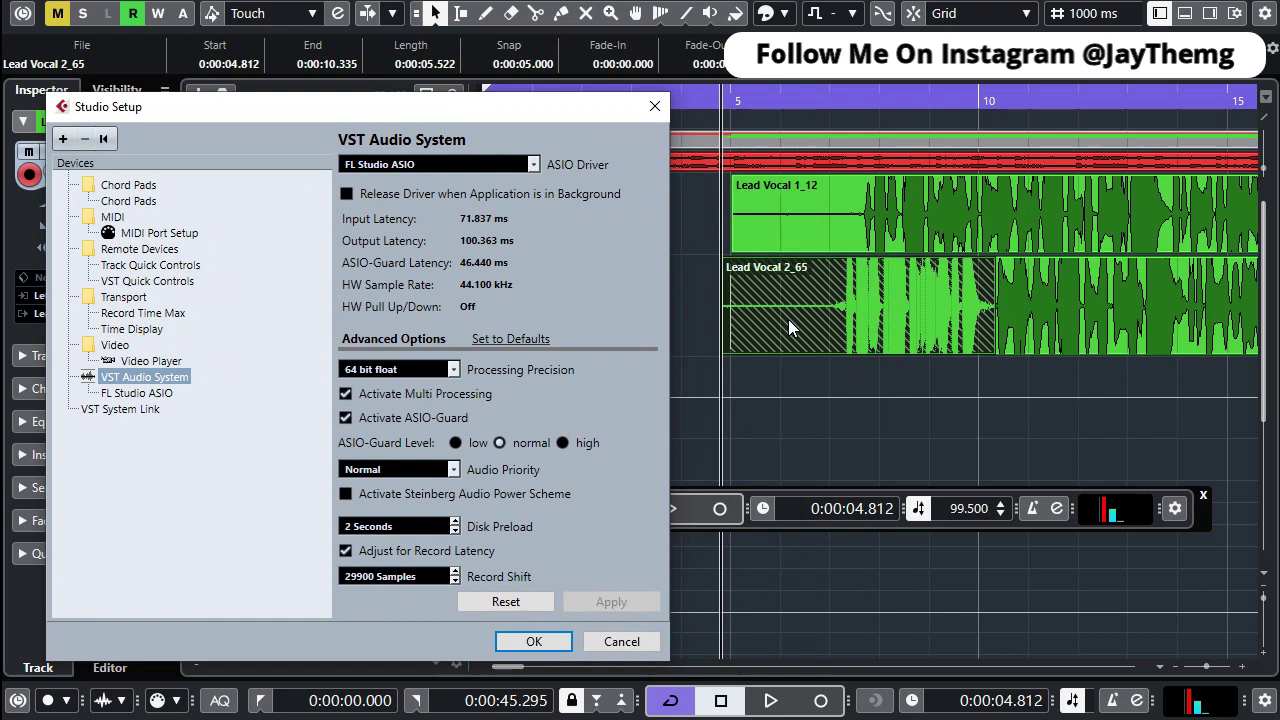
click(358, 578)
text(1000)
key(Return)
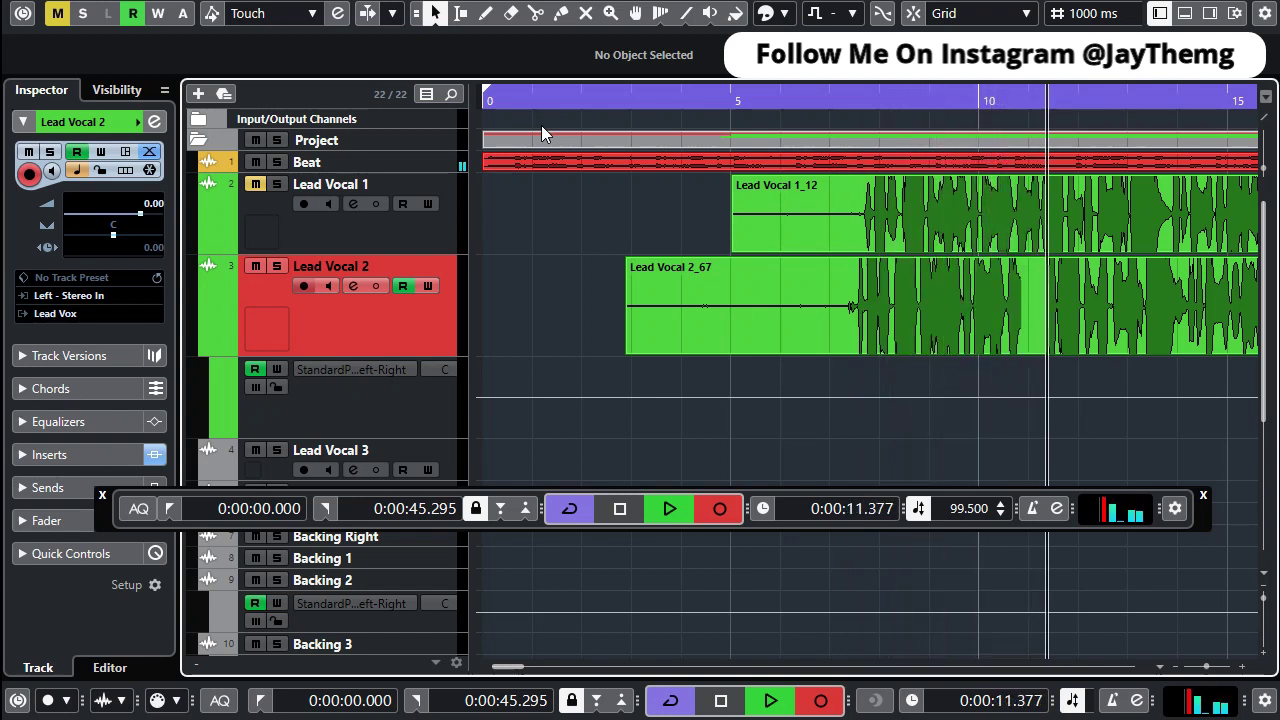
Stop recording take Lead Vocal 2_67, deselect it, set the playhead to 5, and zoom out.
key(space)
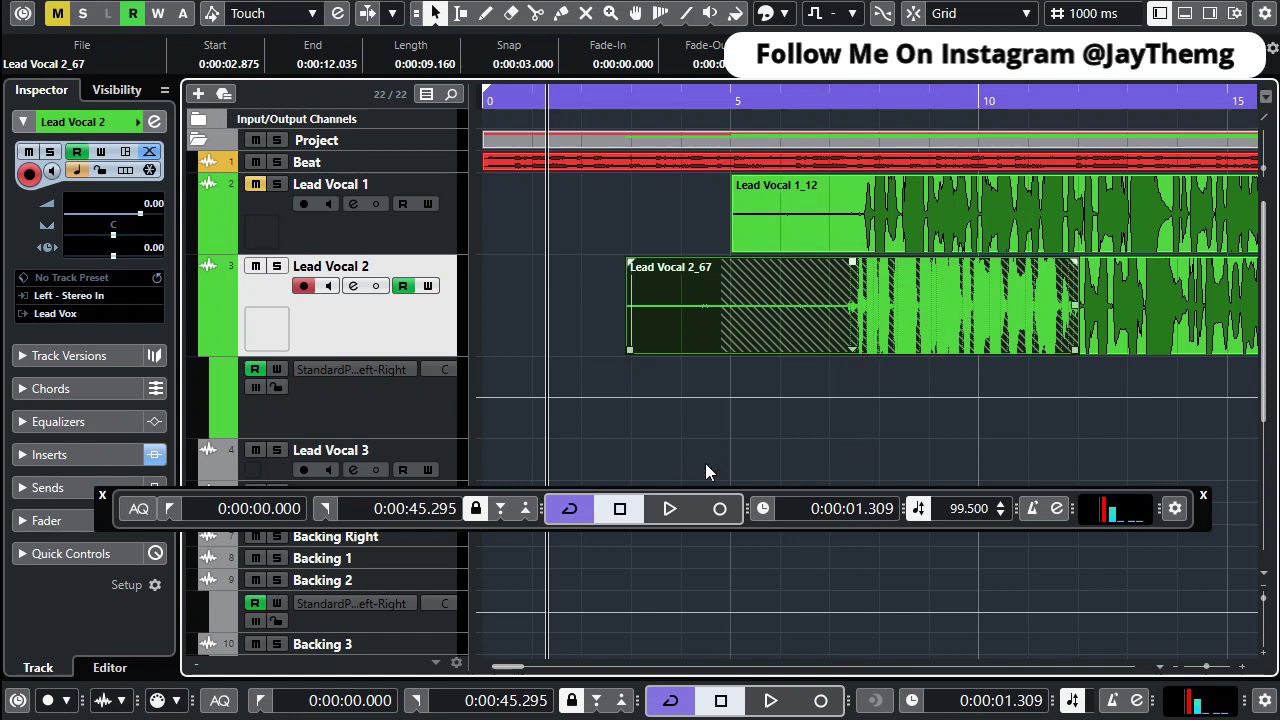
click(617, 250)
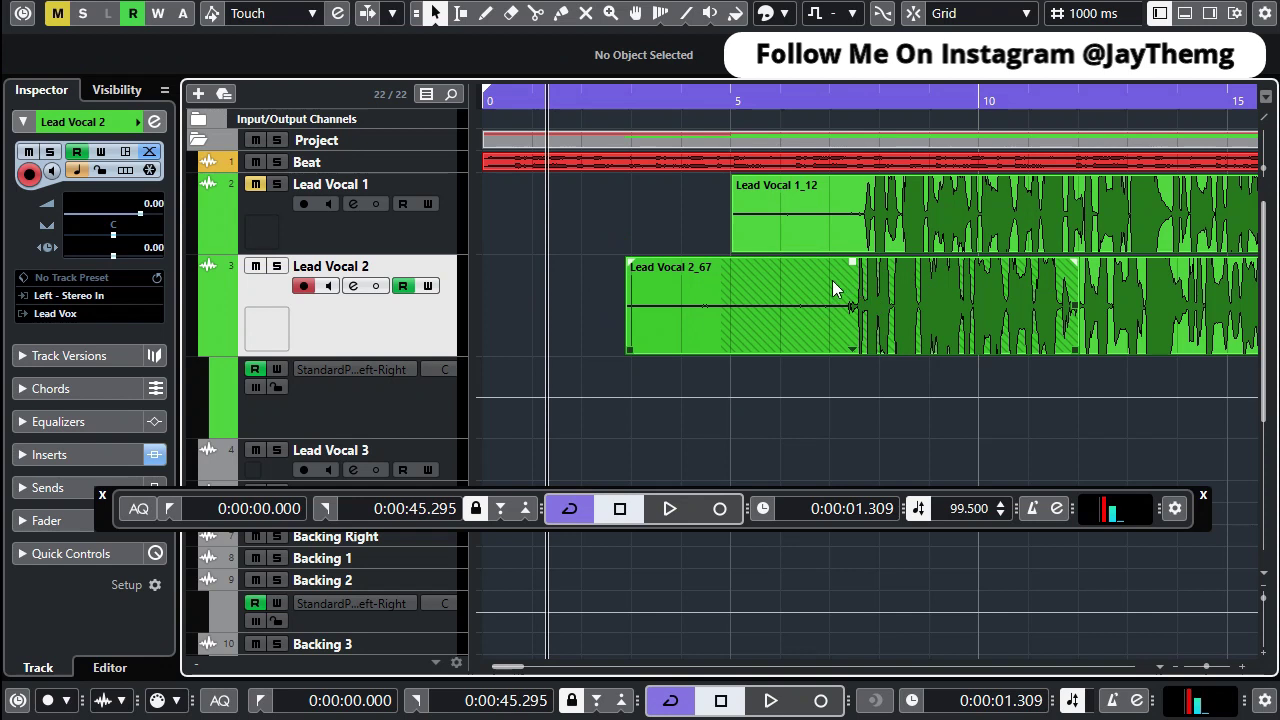
click(744, 96)
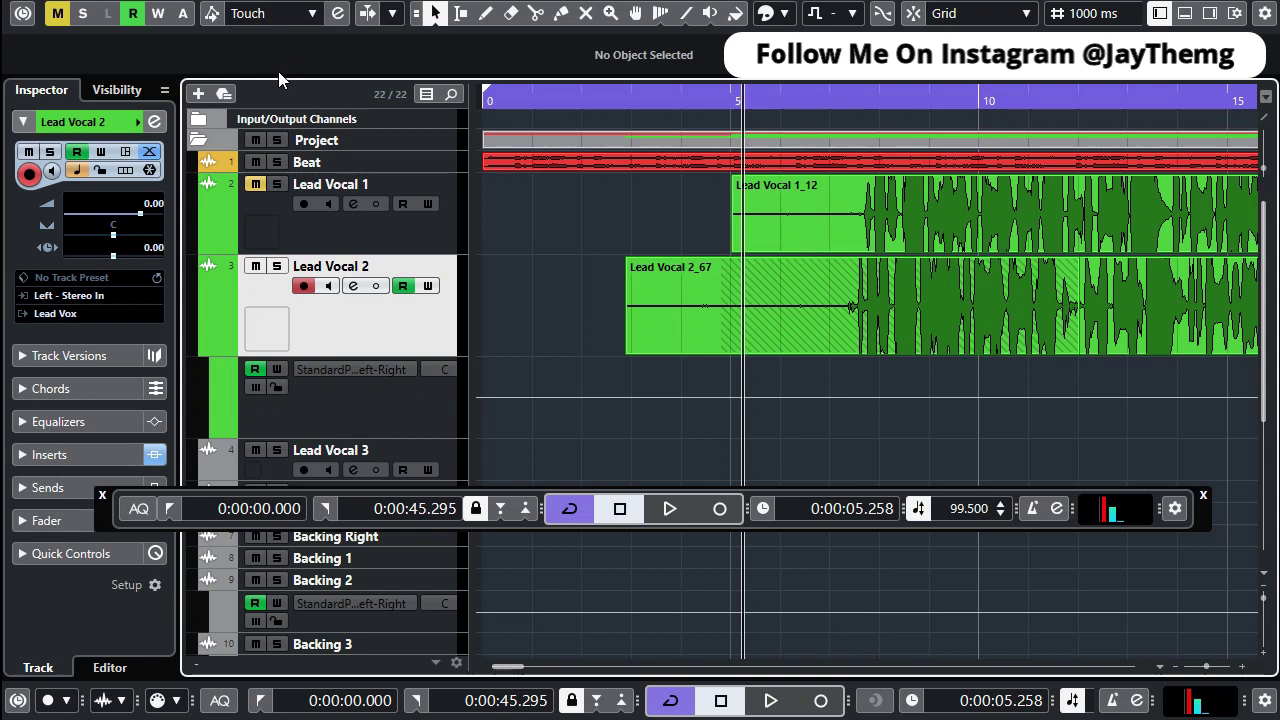
scroll(767, 323, down, 3)
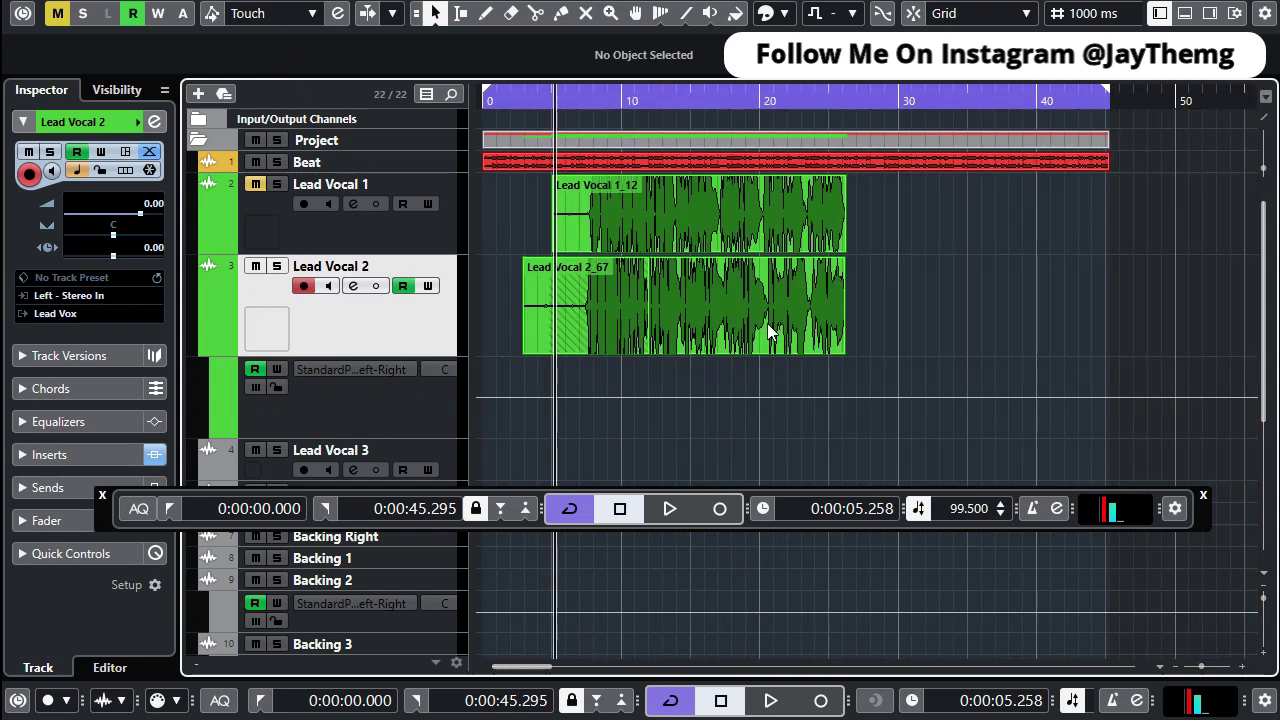